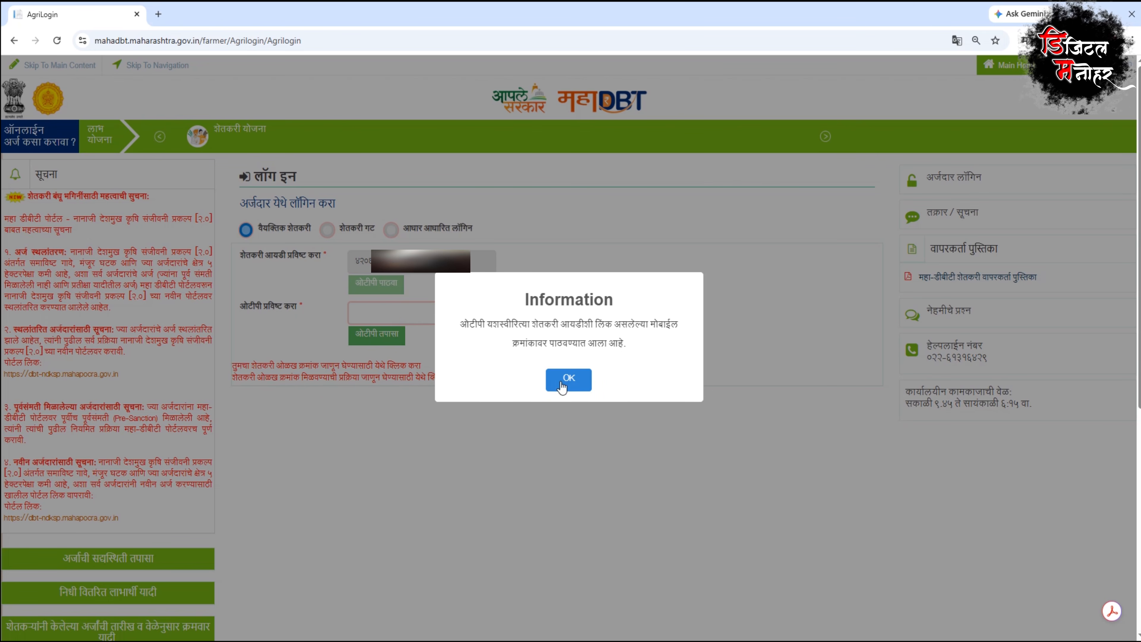
Step: Verify the received OTP to log in, then dismiss the notice on the farmer's profile page
left_click(569, 378)
left_click(408, 311)
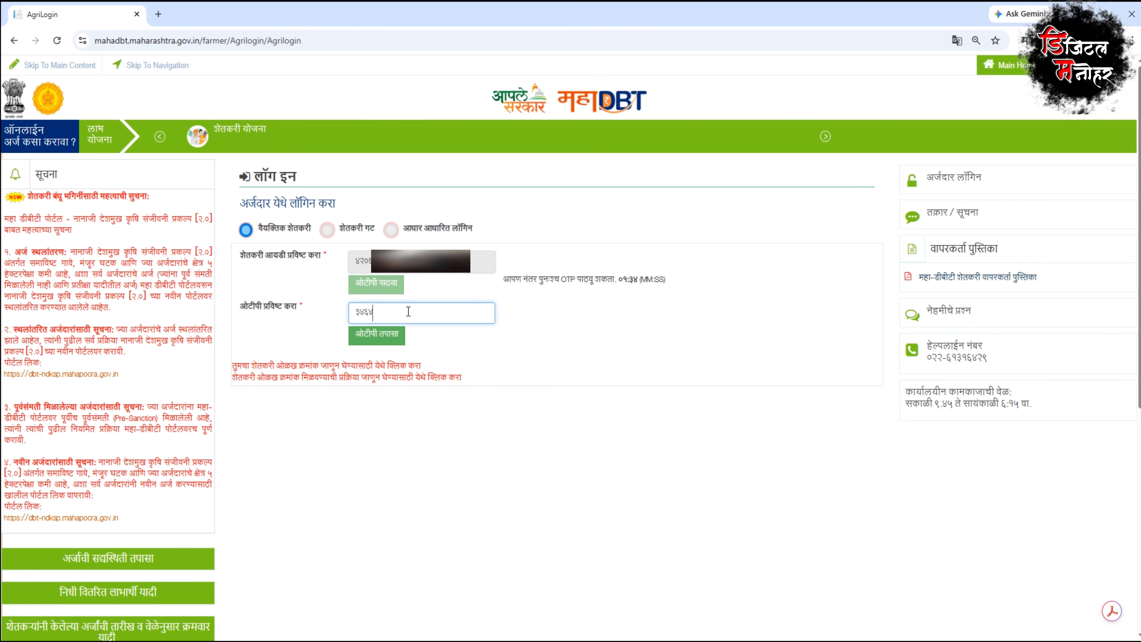
left_click(387, 339)
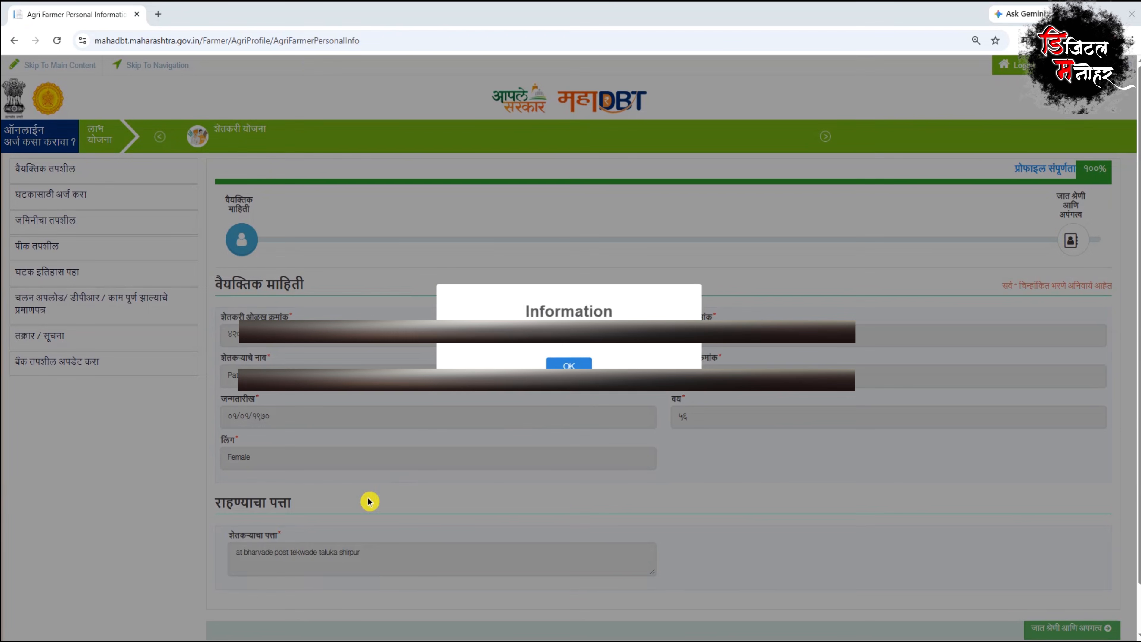
left_click(569, 365)
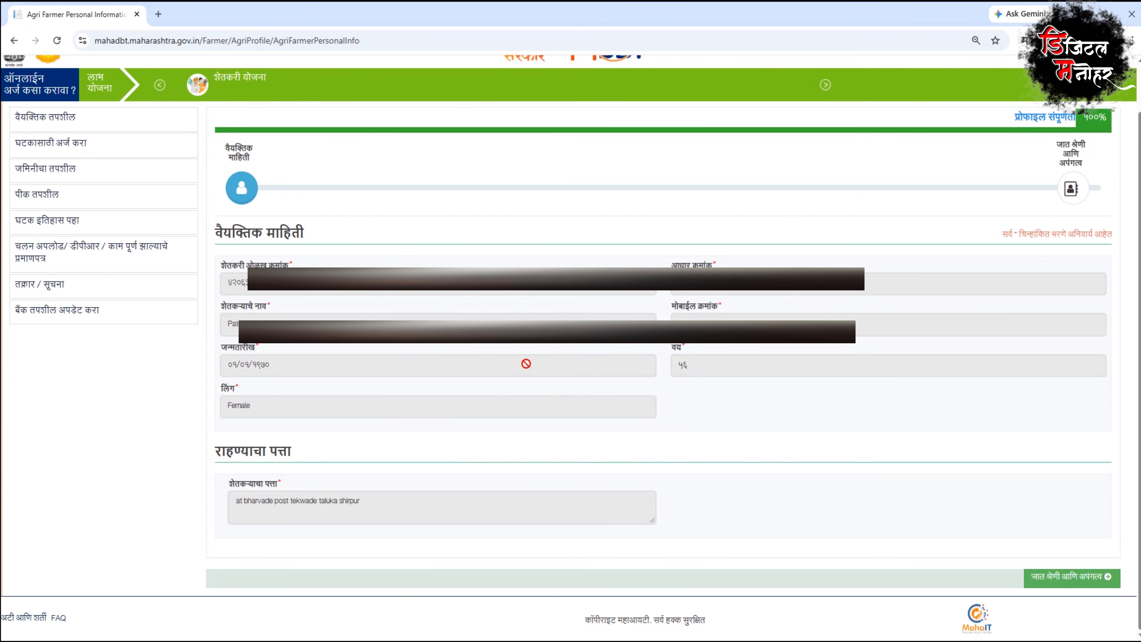
scroll(526, 363, "up", 2)
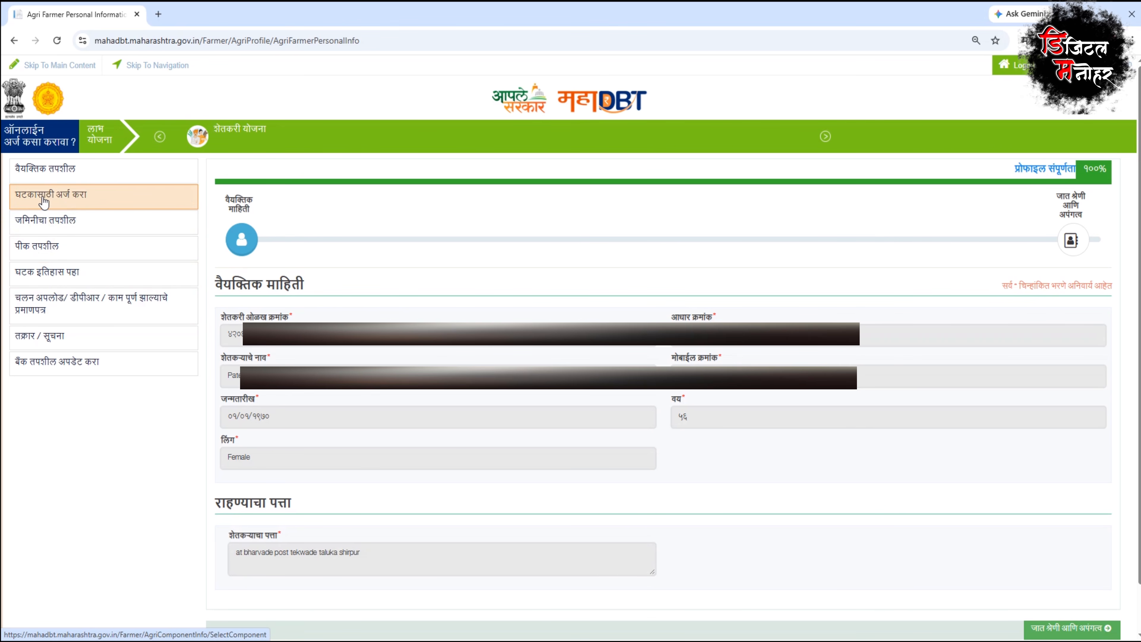
Step: Enter and save the farmer's bank account number and IFSC code before applying for a component
left_click(58, 202)
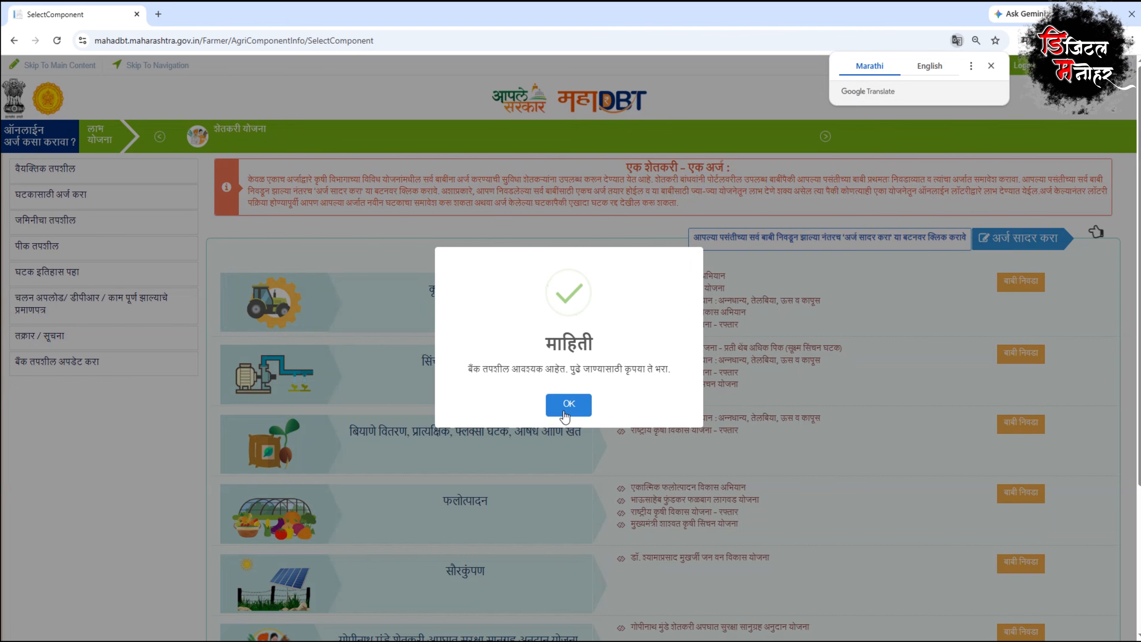
left_click(569, 403)
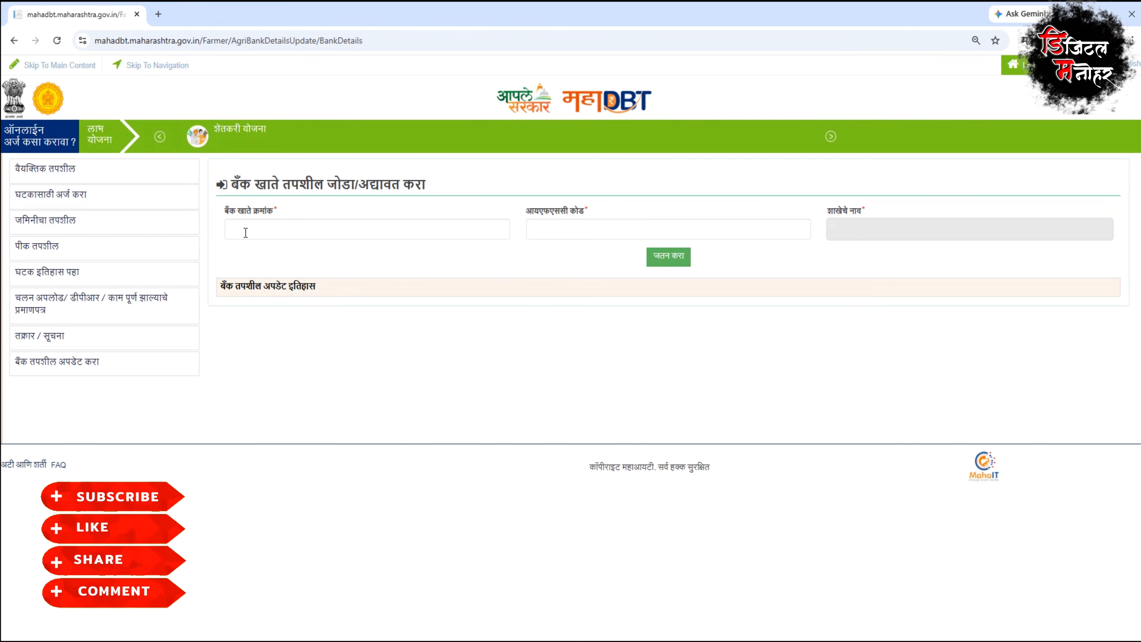
left_click(282, 233)
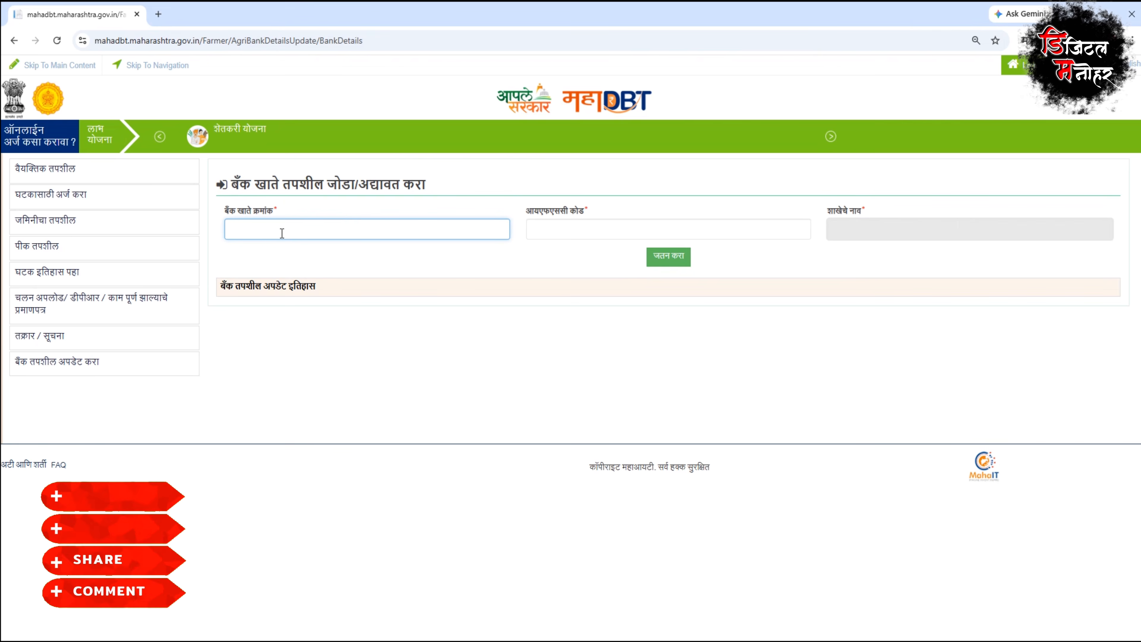
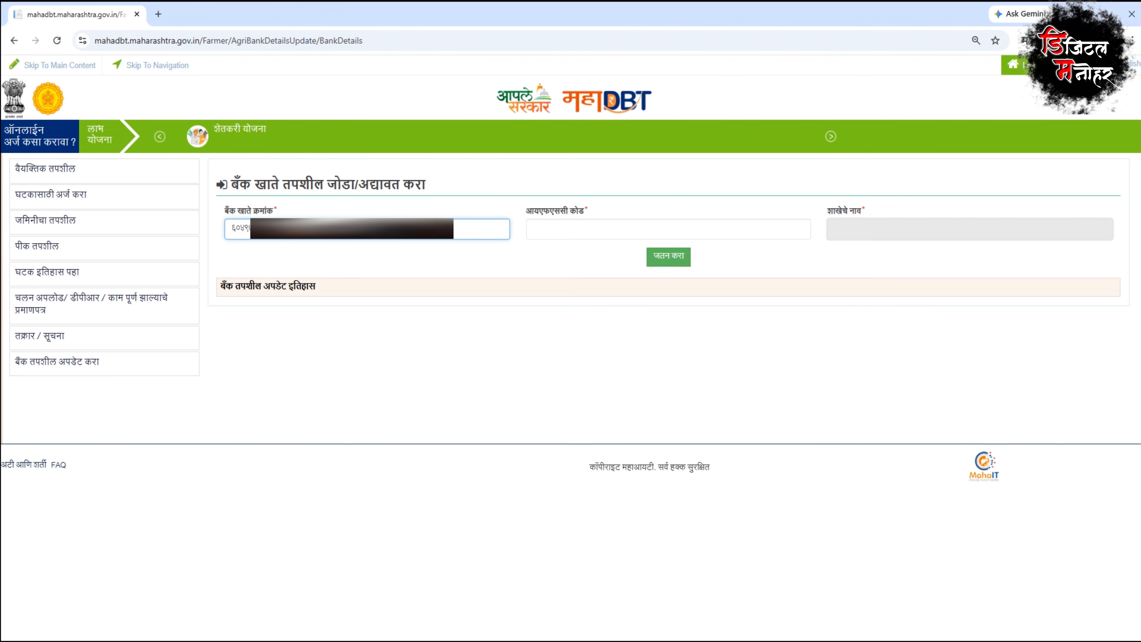
left_click(558, 230)
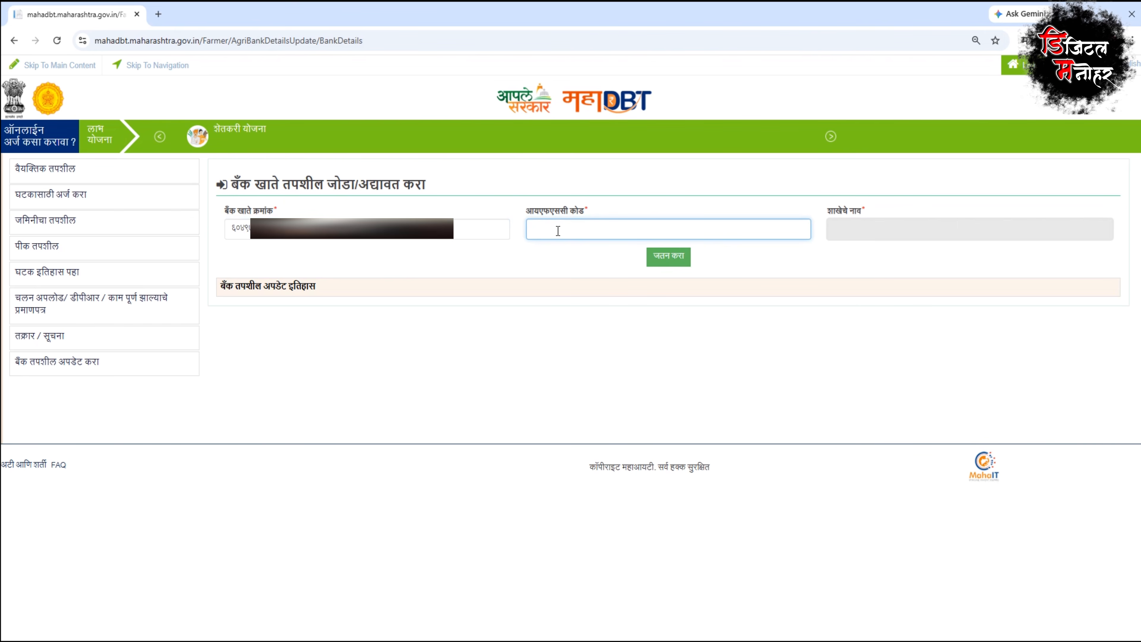
type("MA")
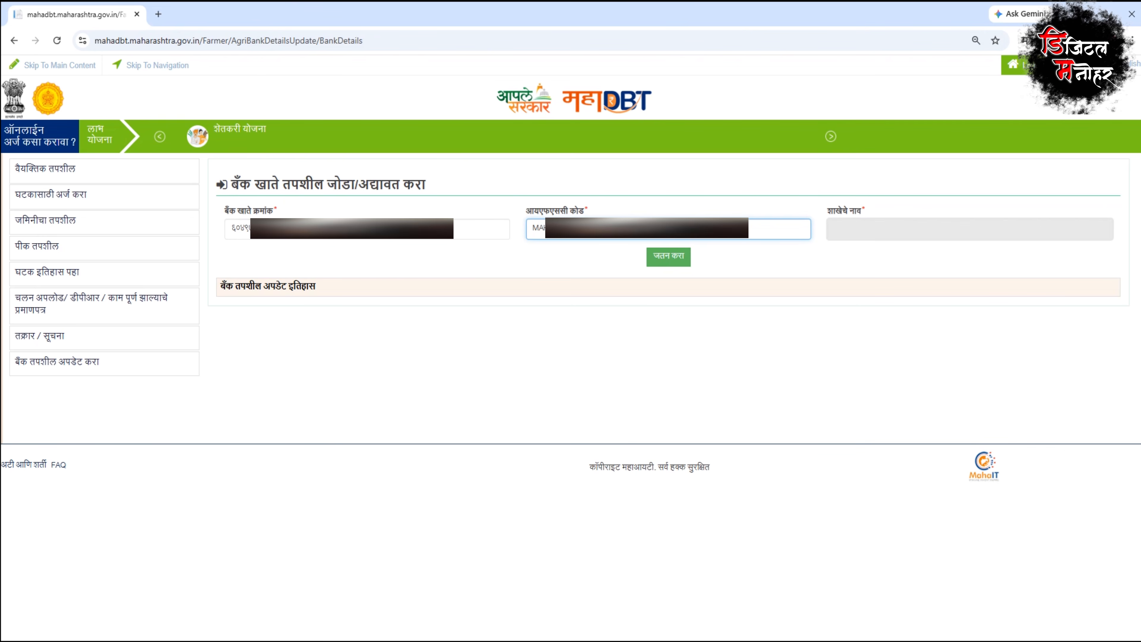
left_click(669, 256)
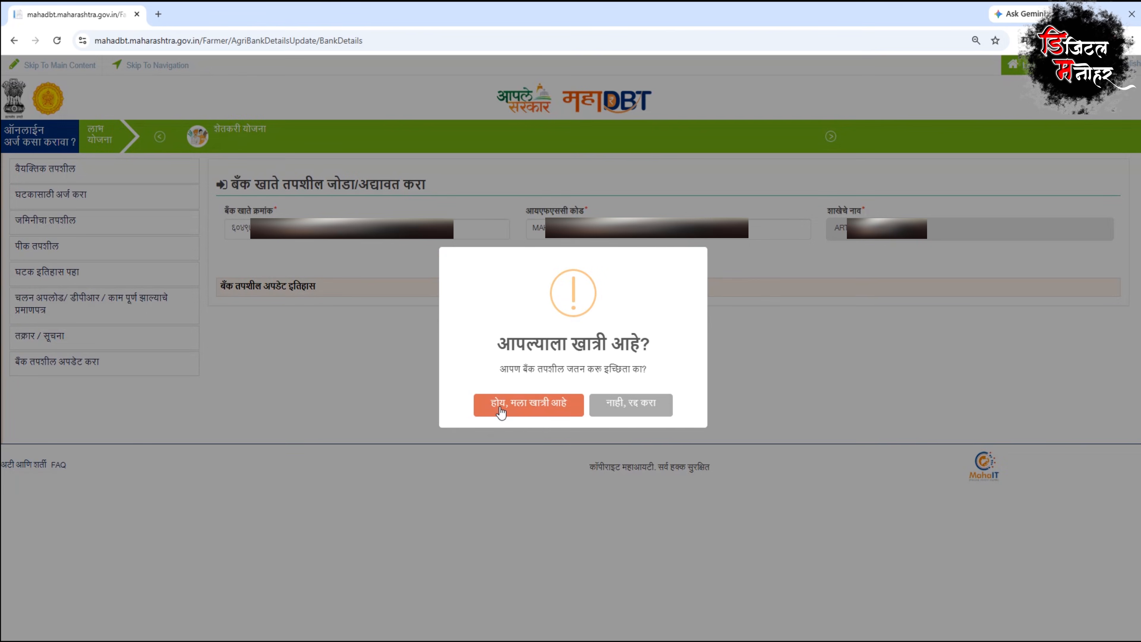
left_click(496, 407)
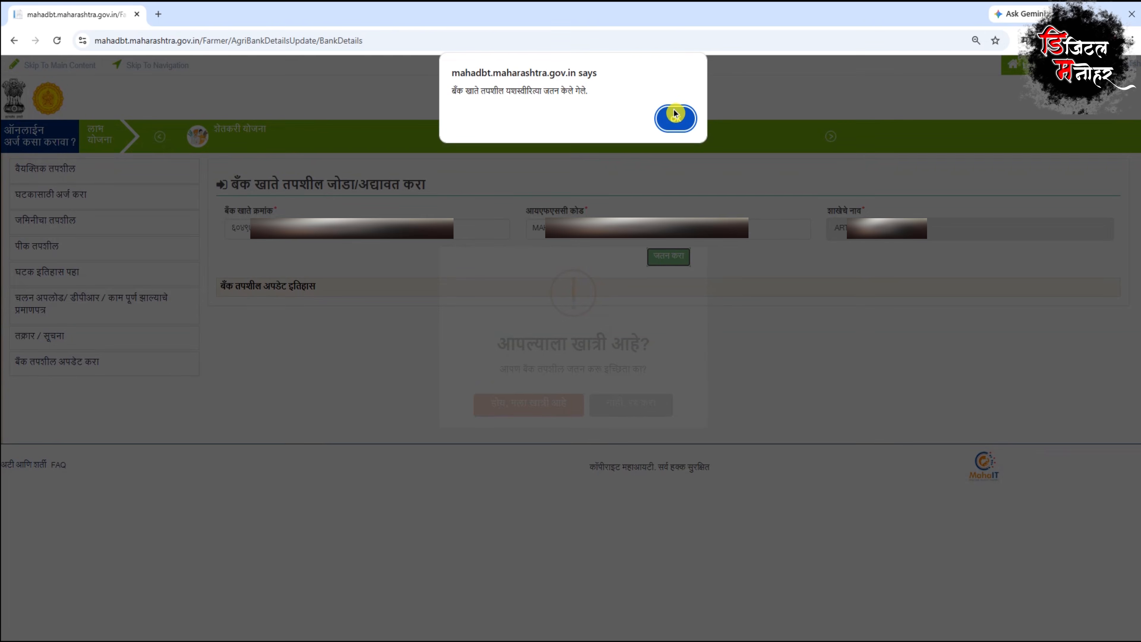
left_click(669, 115)
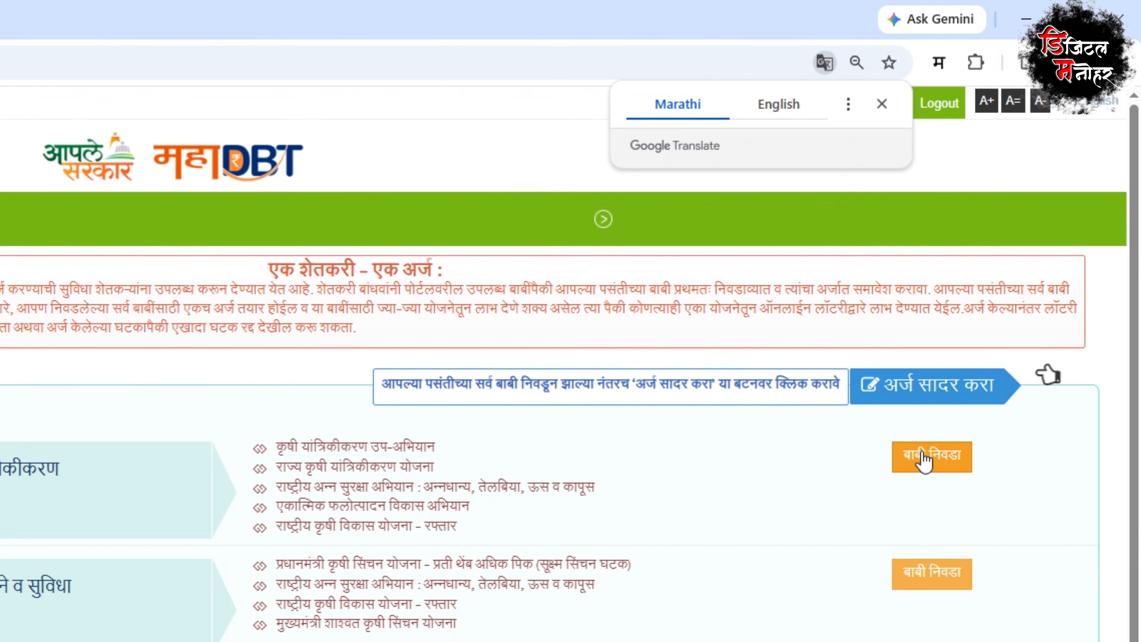
Step: Under farm mechanisation, choose financial aid for machinery, tractor, and four-wheel drive
left_click(984, 345)
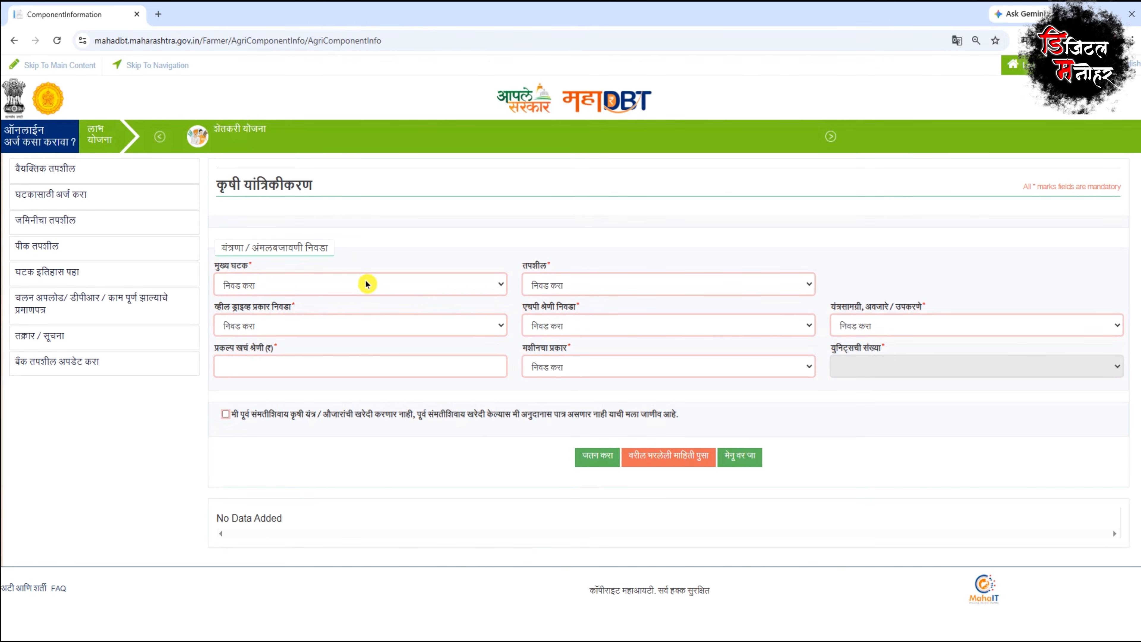
left_click(316, 286)
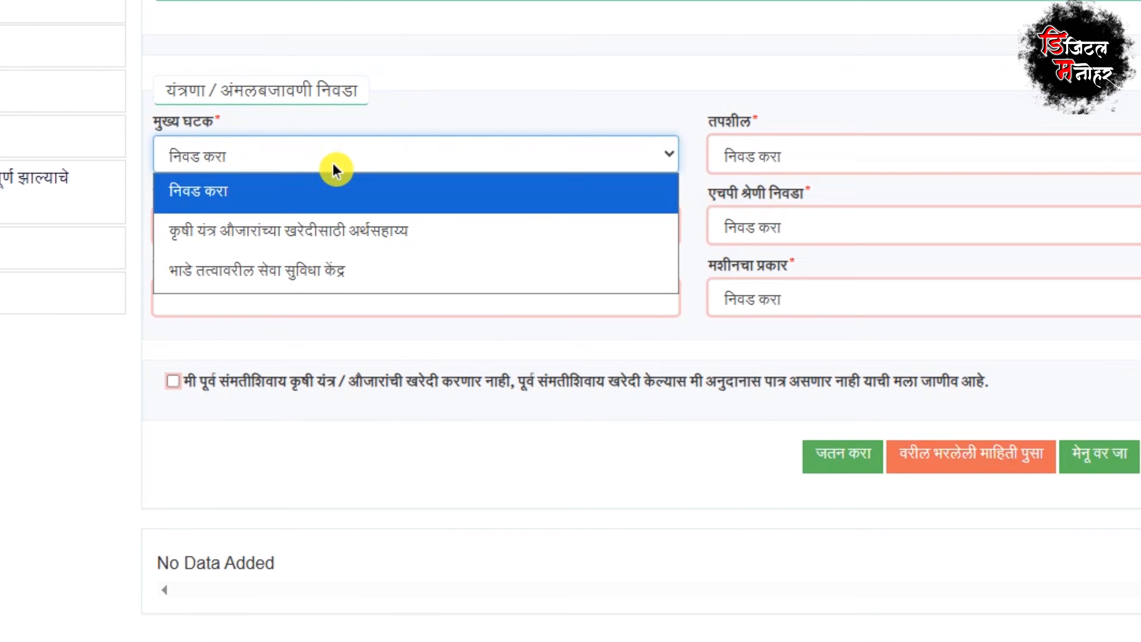
left_click(336, 238)
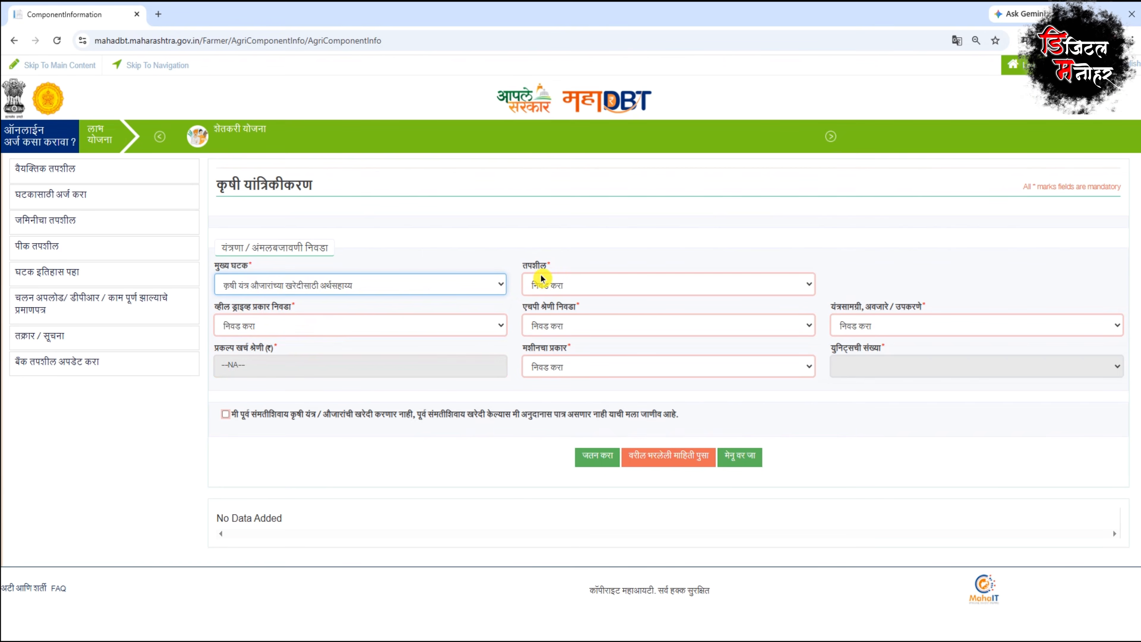
left_click(743, 153)
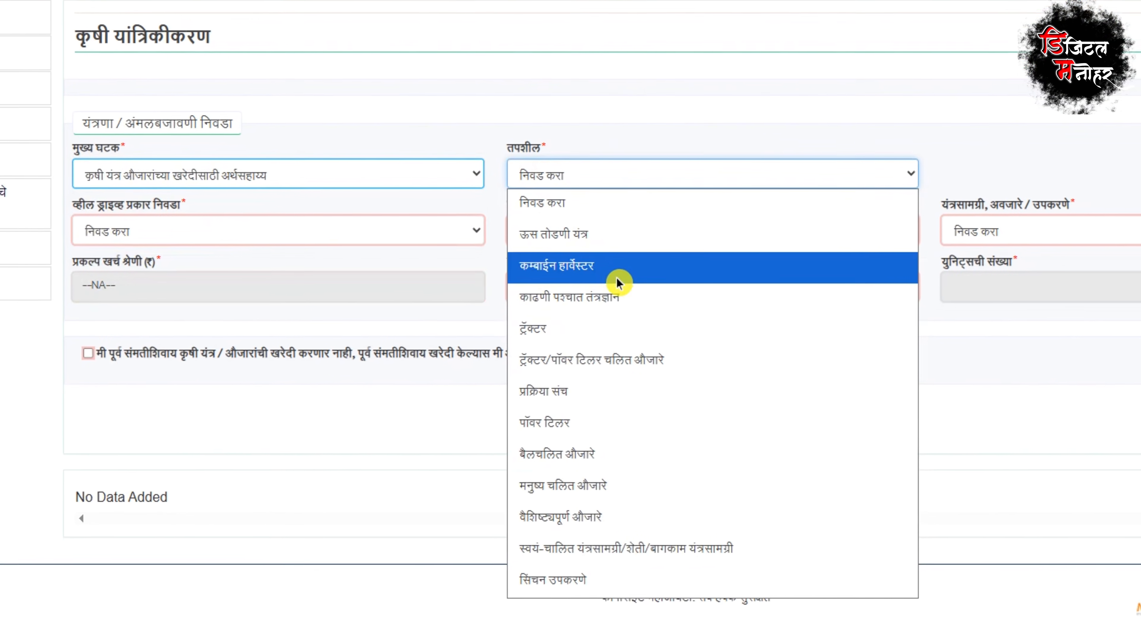
left_click(553, 395)
left_click(146, 148)
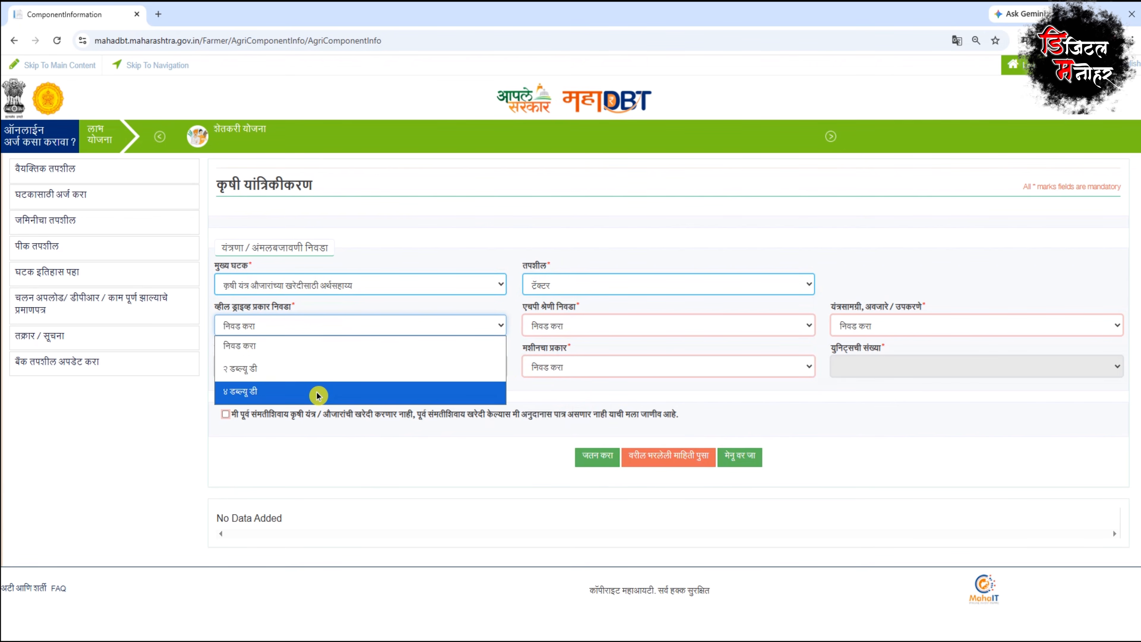
left_click(318, 396)
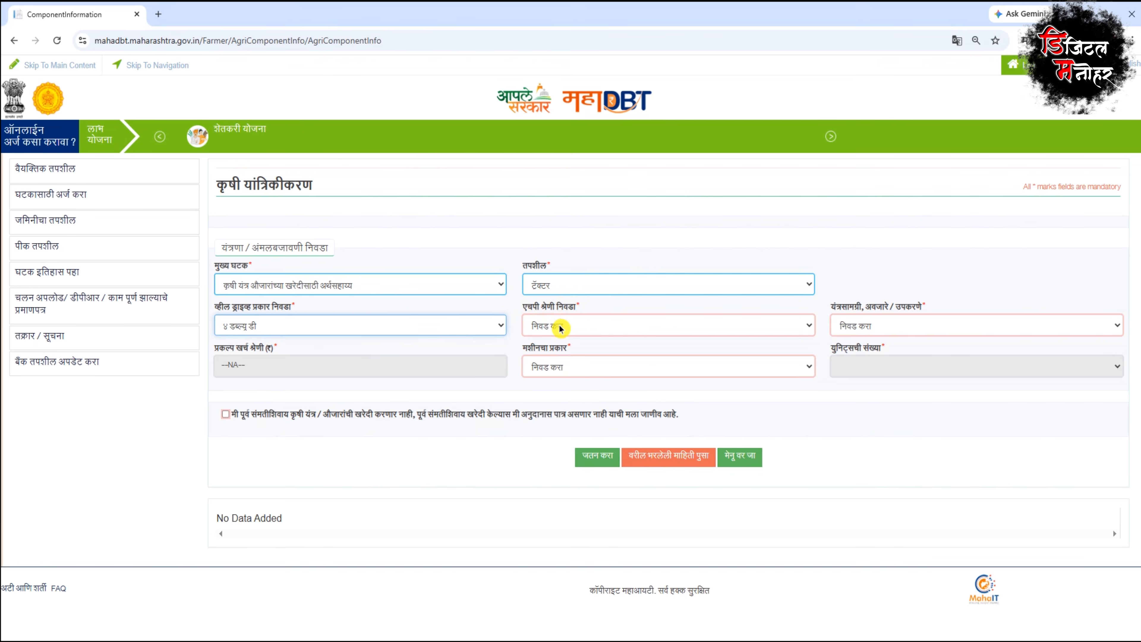
left_click(458, 326)
left_click(407, 388)
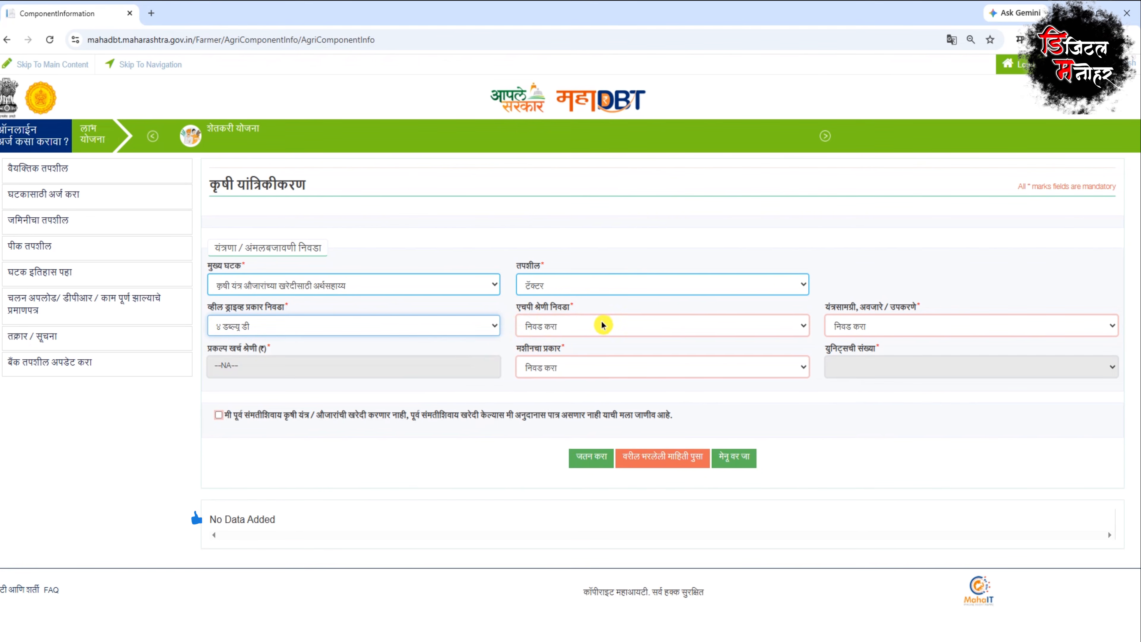
Step: Pick the 40–50 PTO HP category, accept the declaration, and save the tractor component
left_click(600, 326)
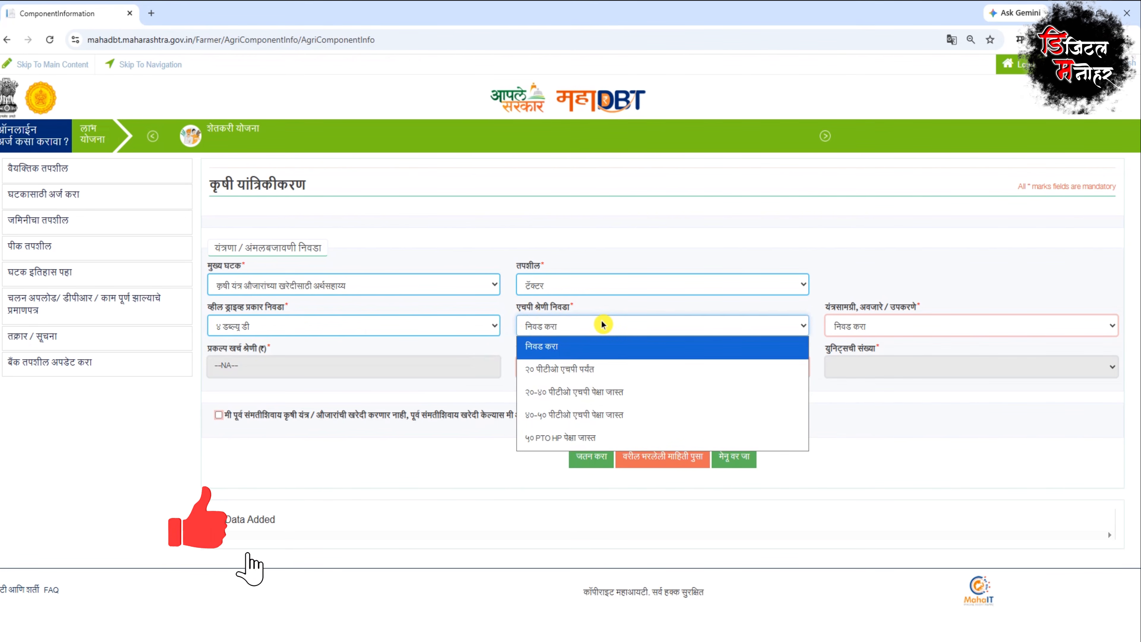
left_click(611, 421)
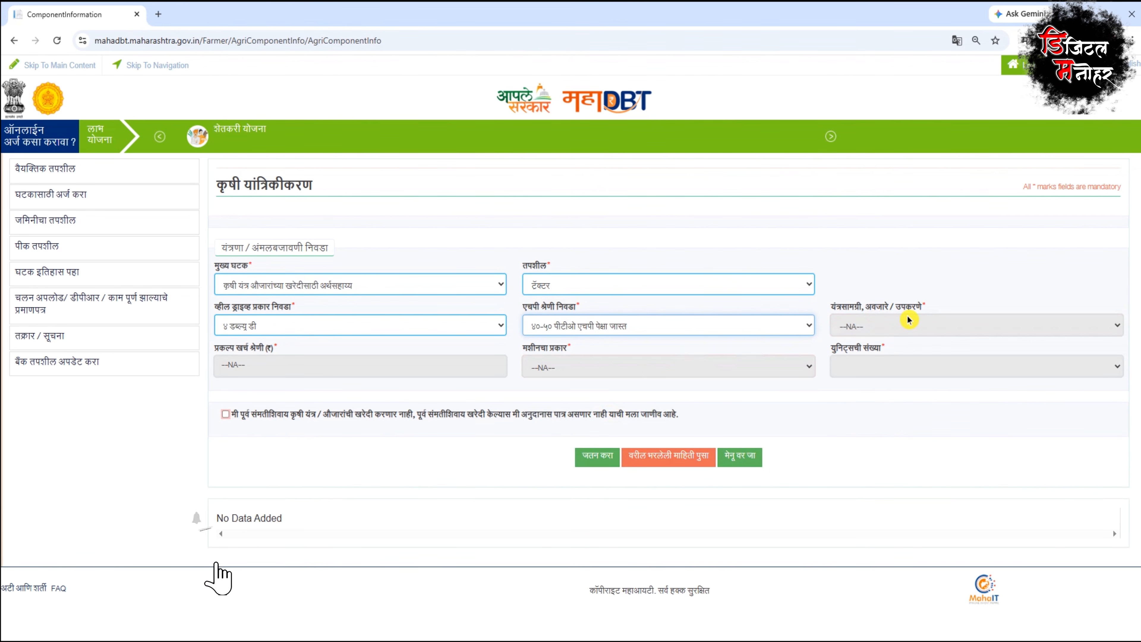
left_click(226, 418)
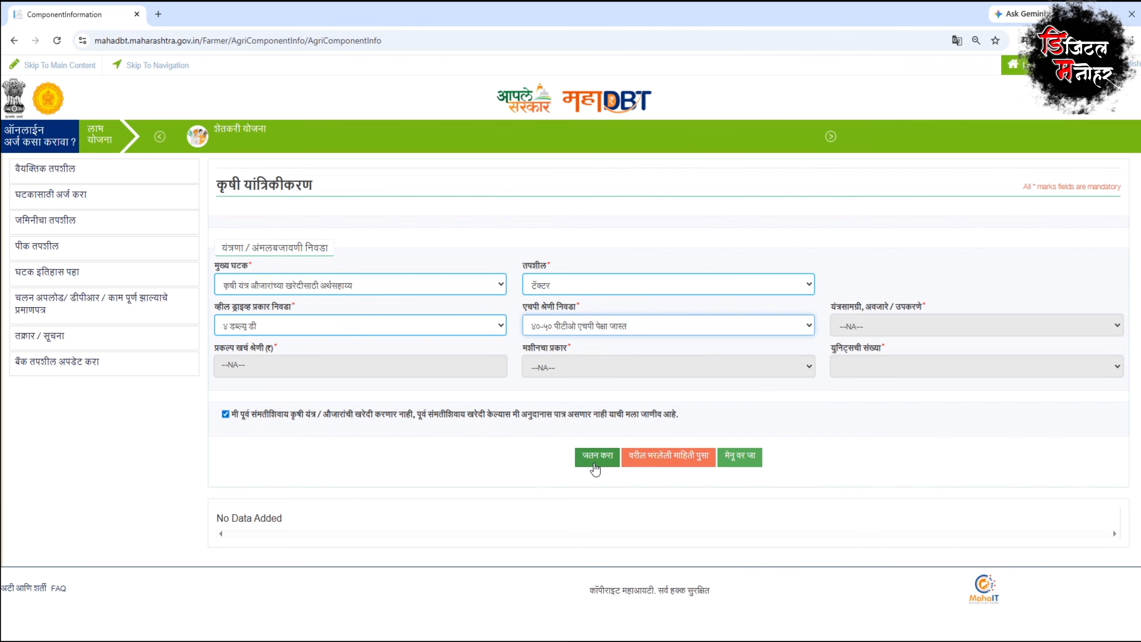
left_click(595, 465)
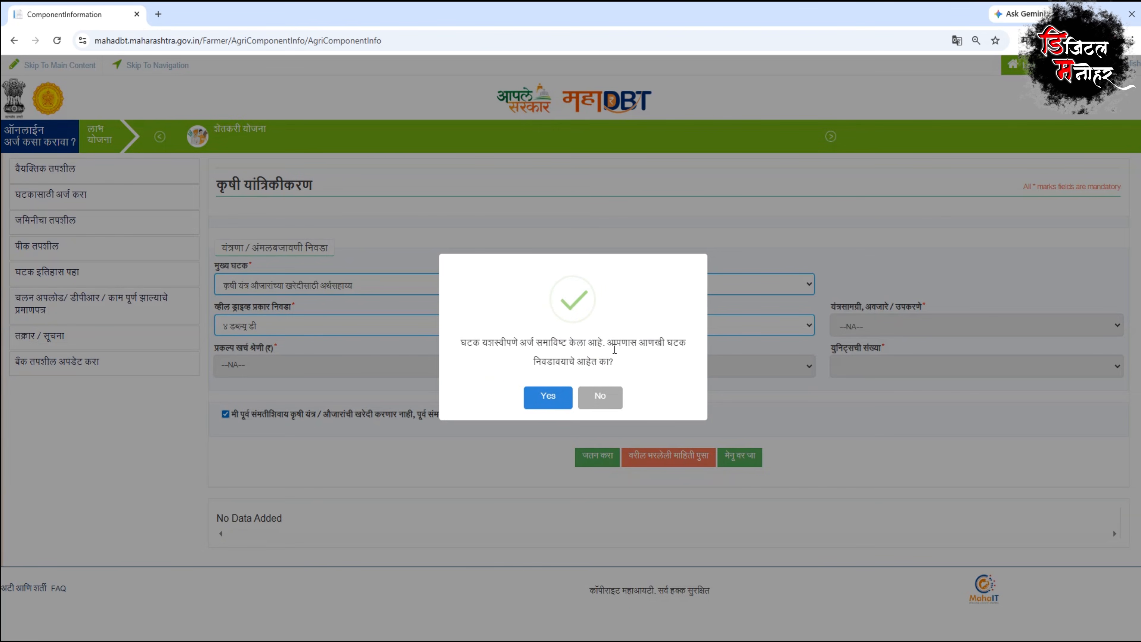
left_click(536, 401)
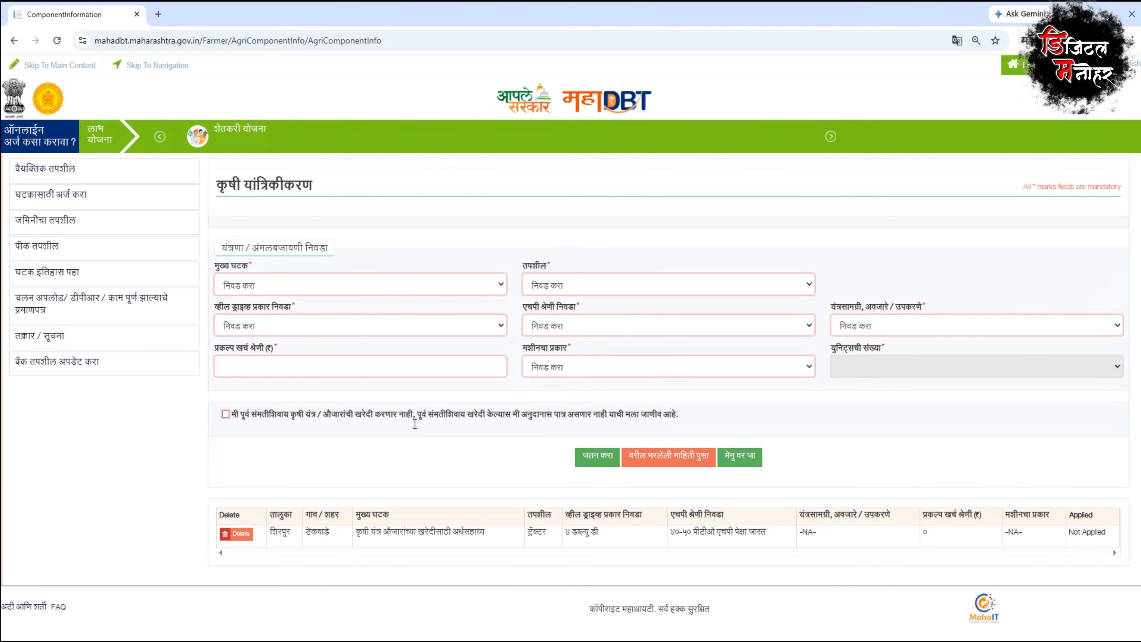
Step: Submit the application with the chosen tractor component
left_click(96, 275)
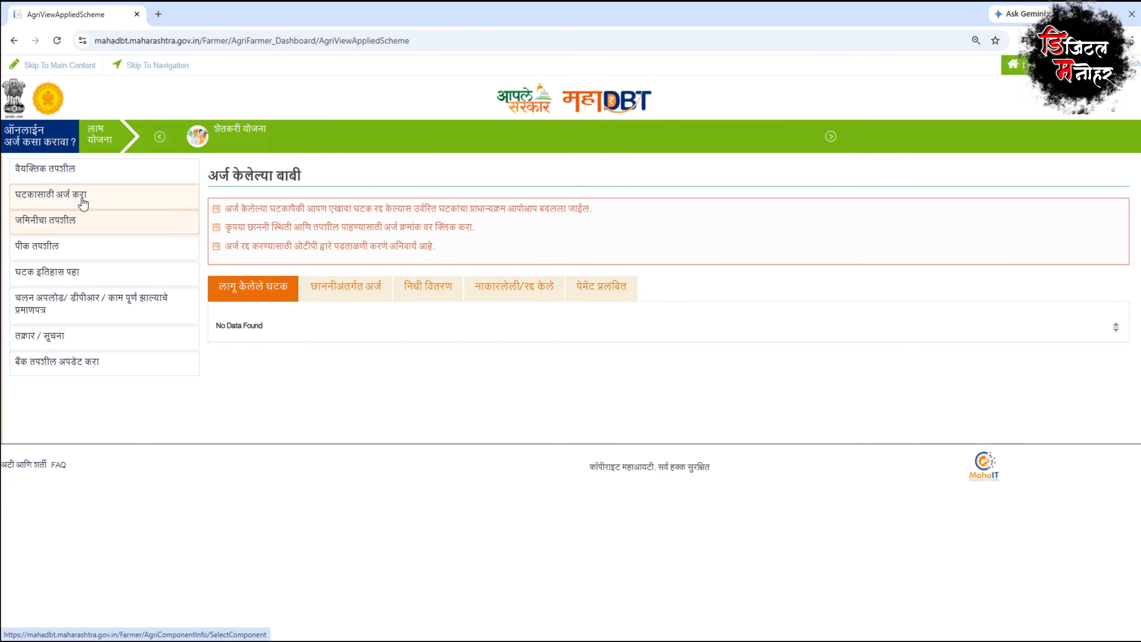
left_click(82, 199)
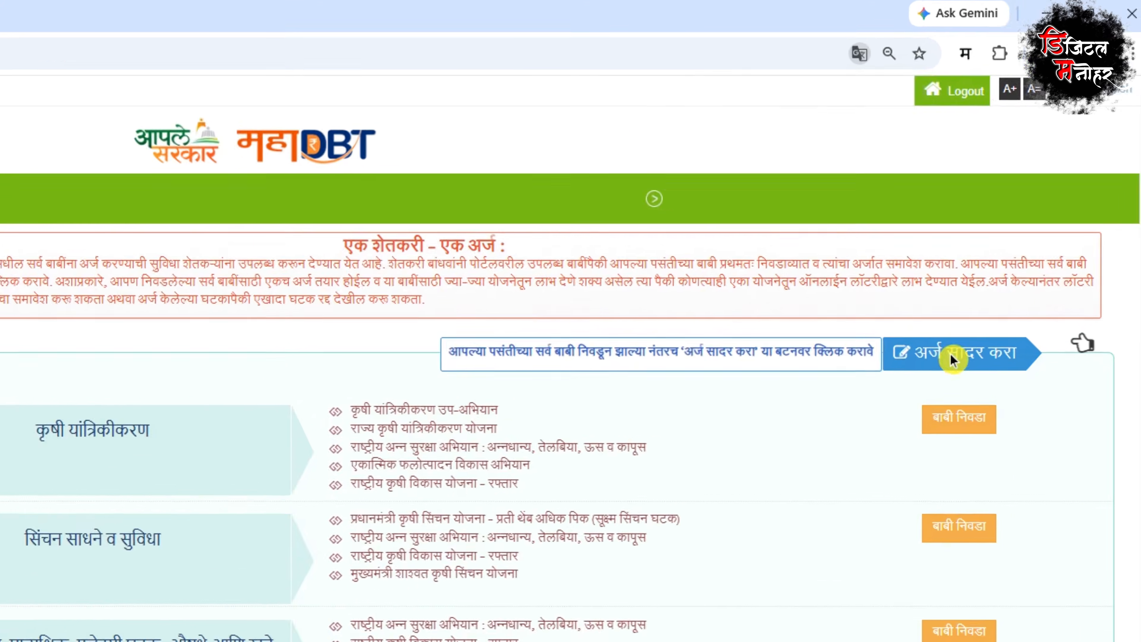
left_click(1013, 238)
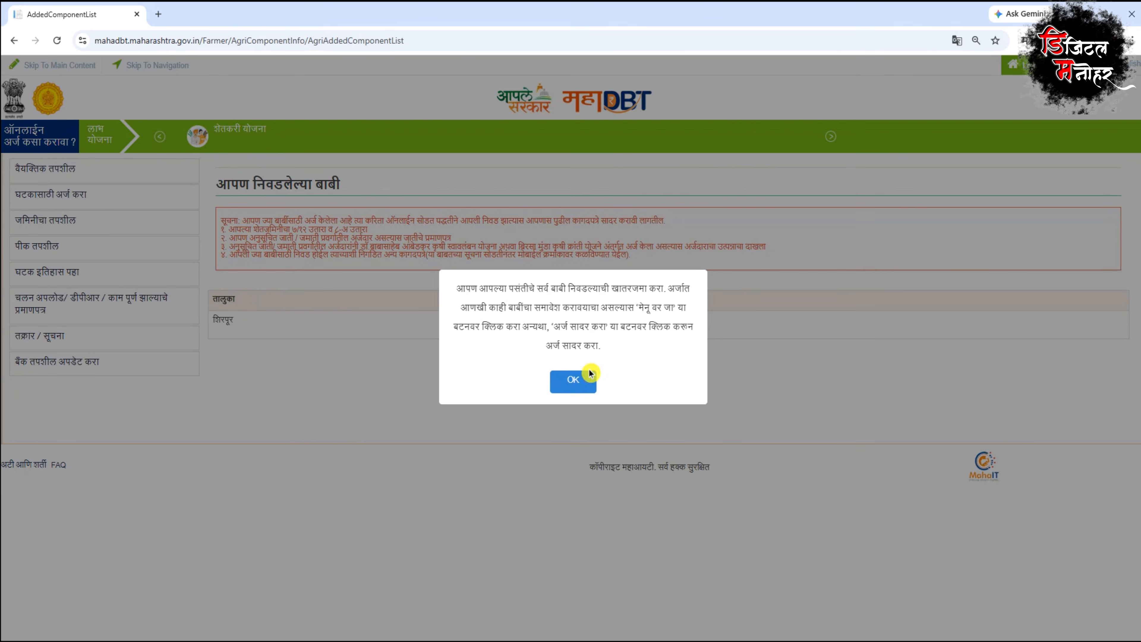
left_click(577, 383)
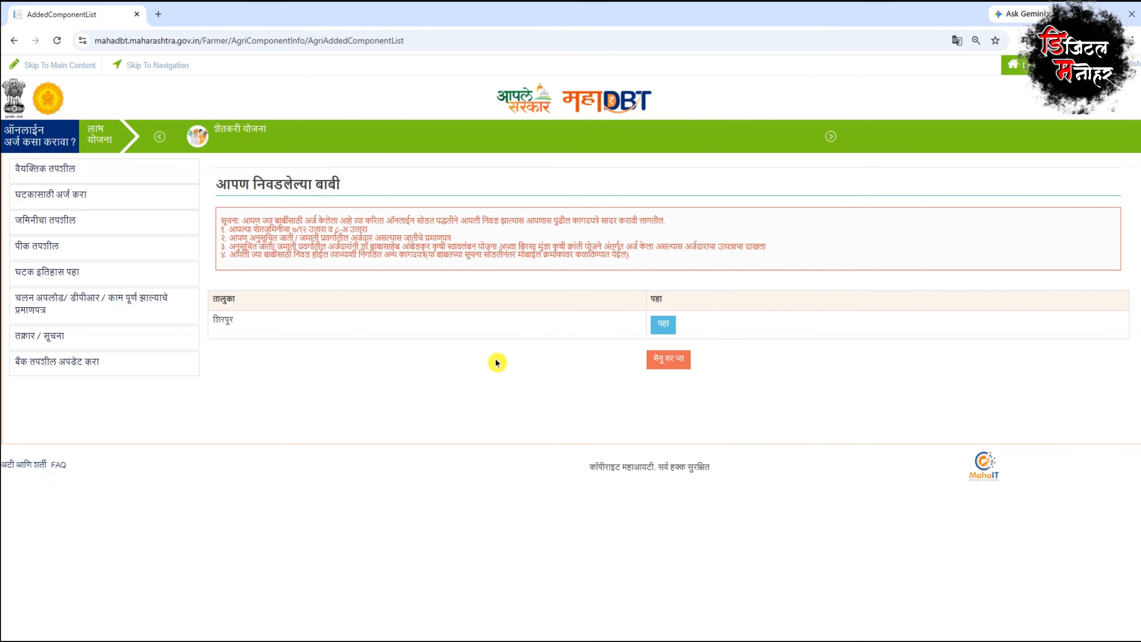
Step: View the Shirpur tractor component details, accept the scheme terms, and proceed to fee payment
left_click(663, 325)
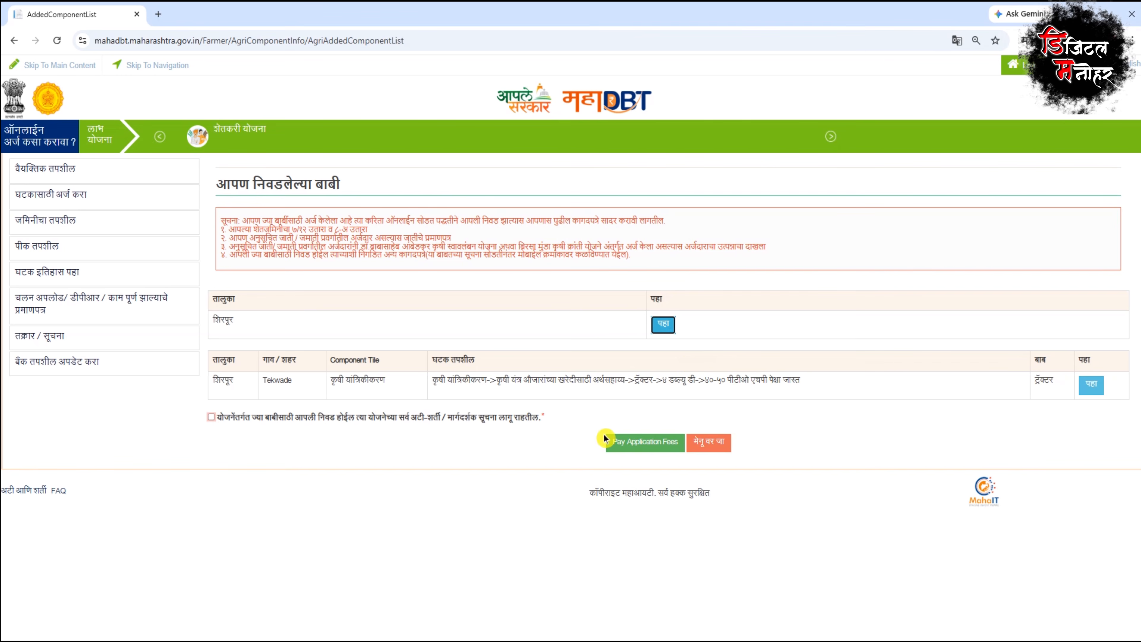
left_click(1091, 385)
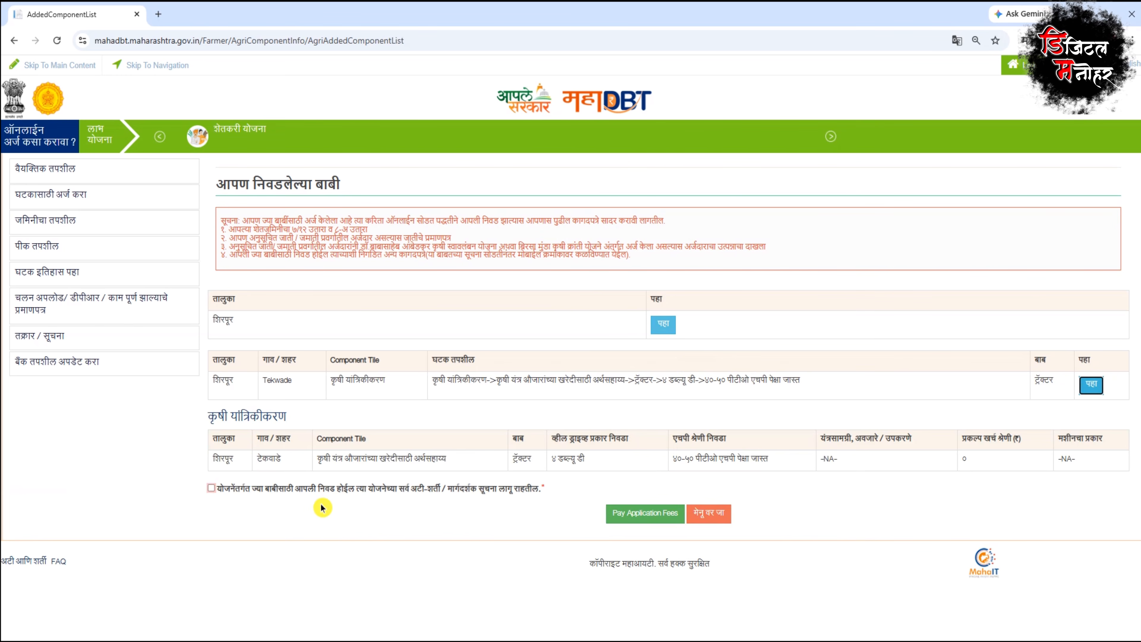
left_click(212, 489)
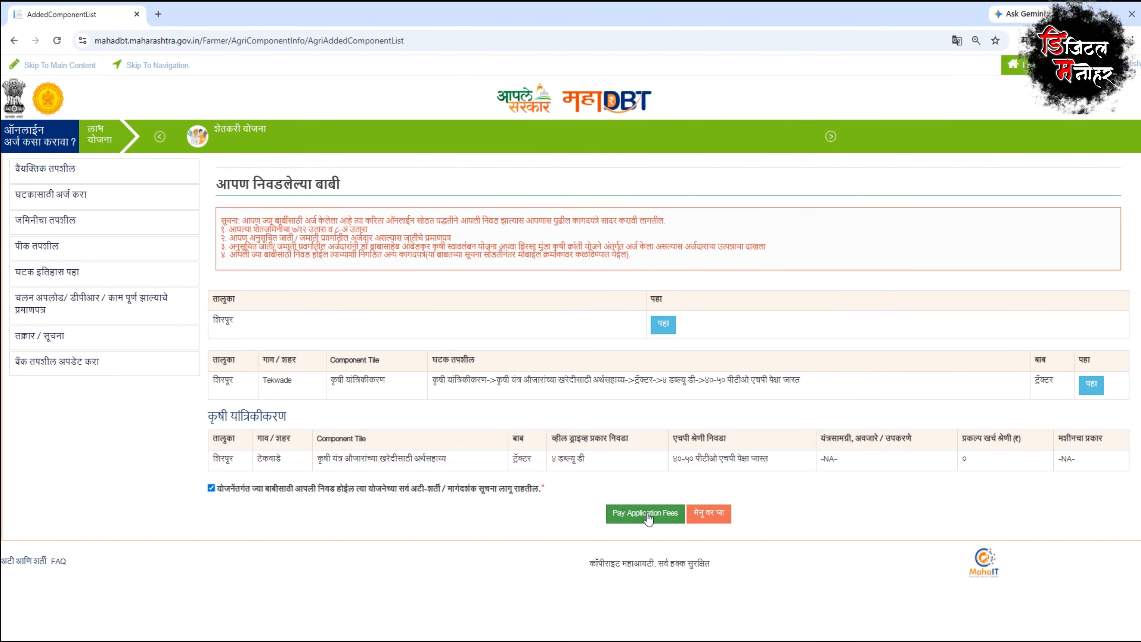
left_click(638, 521)
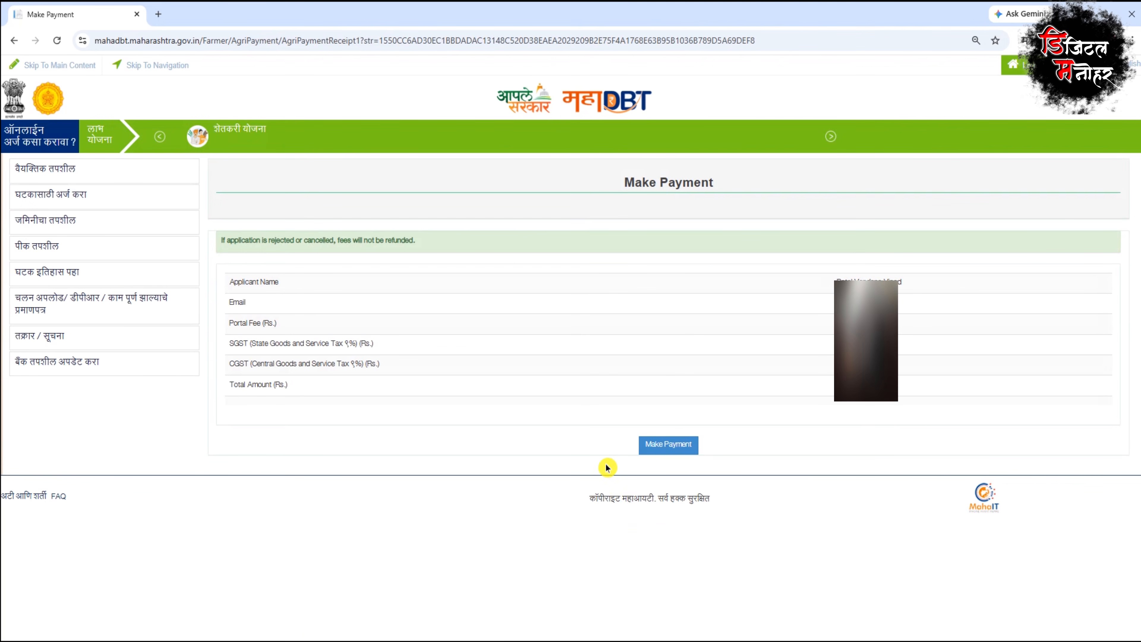
Step: Choose Pay Gov India under IMPS on the payment gateway and proceed to payment
left_click(668, 445)
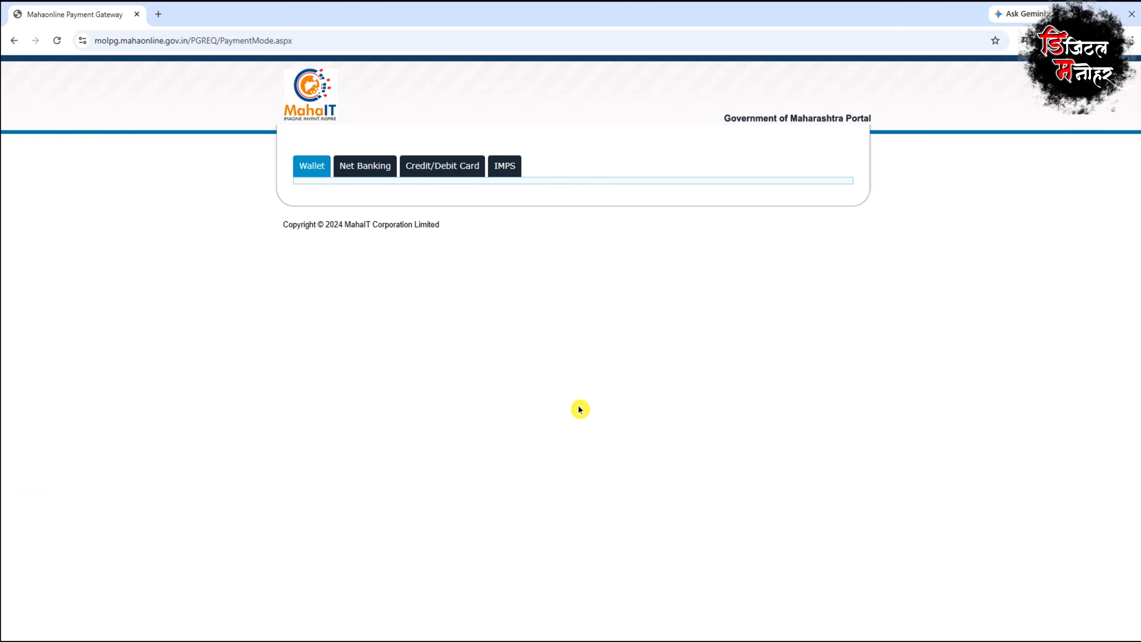
left_click(507, 167)
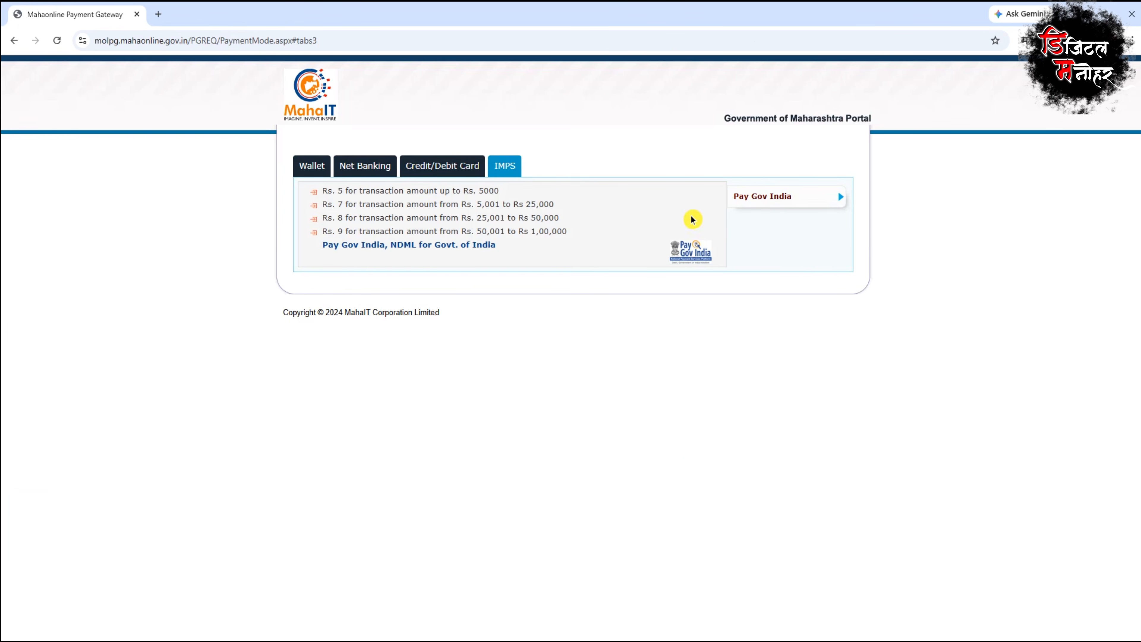
left_click(782, 204)
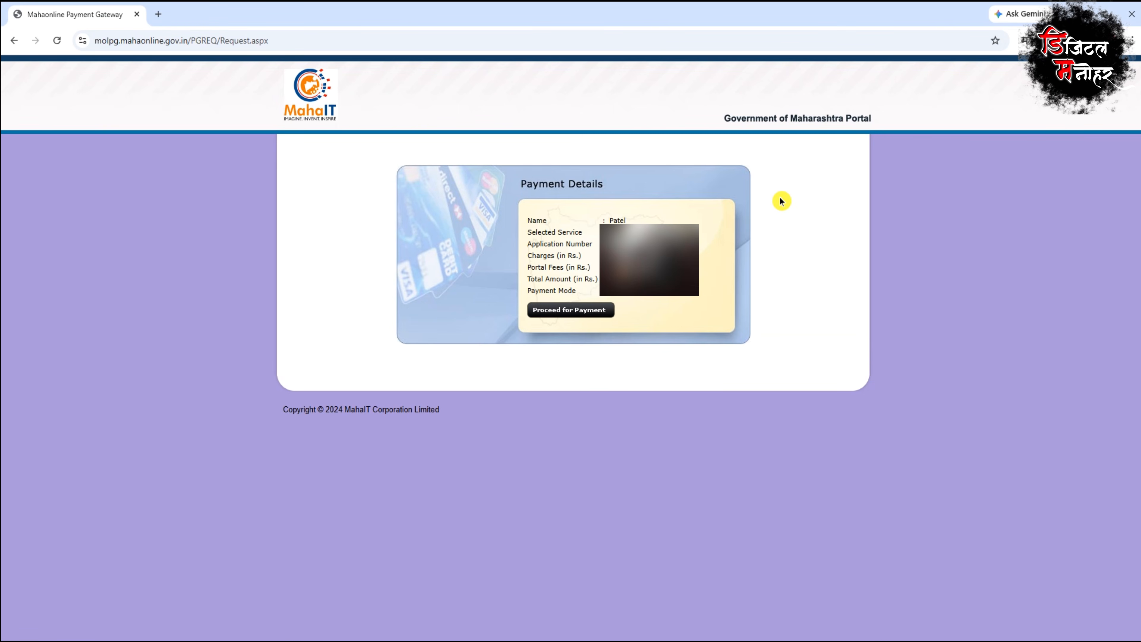
left_click(590, 310)
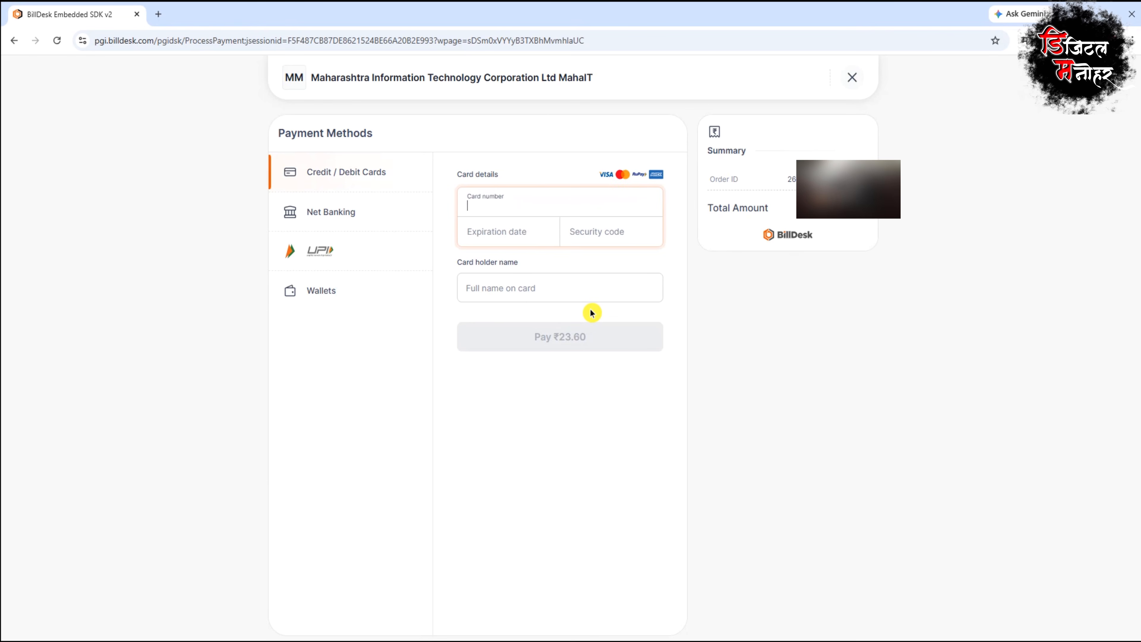
Step: Pay the ₹23.60 fee by UPI using the displayed QR code
left_click(331, 259)
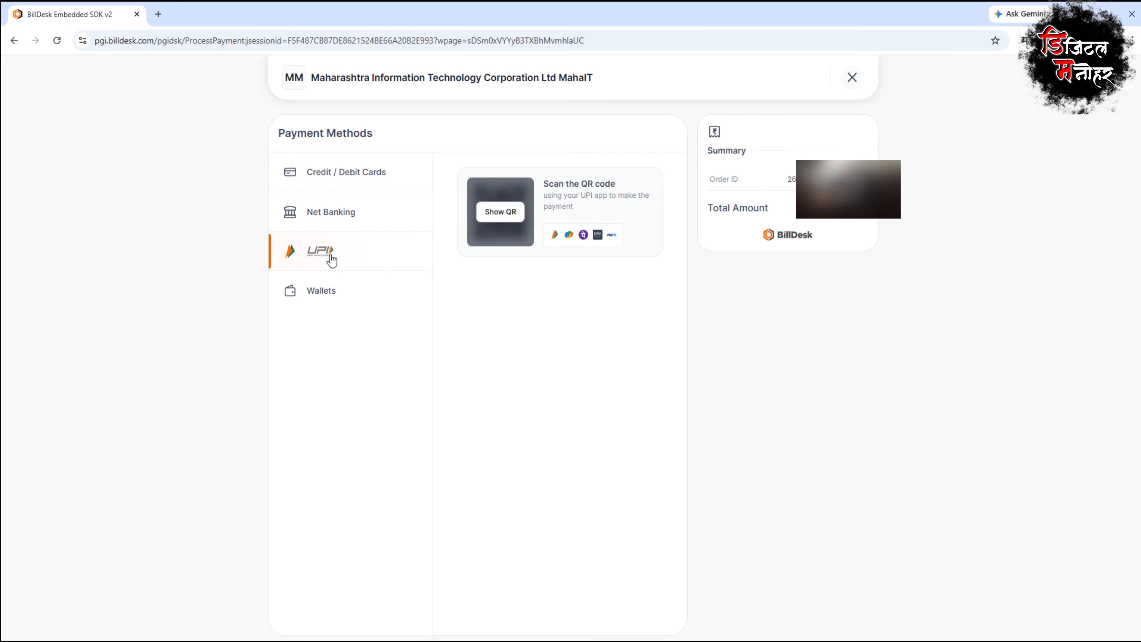
left_click(500, 212)
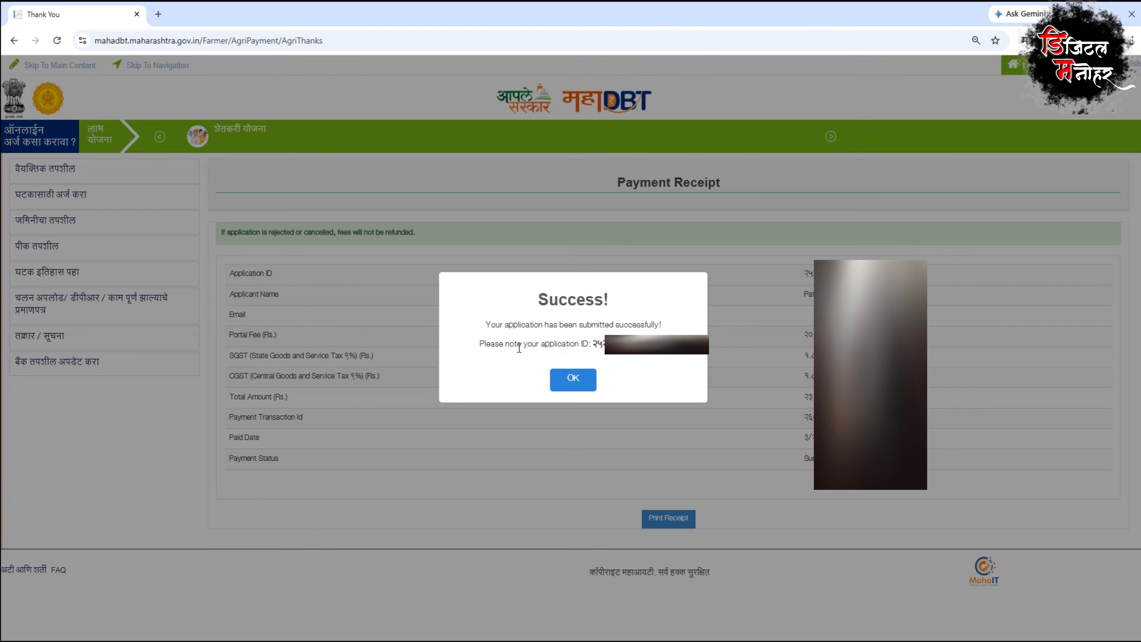
Step: Print the payment receipt, then open the tractor application's acknowledgement receipt from component history
left_click(577, 381)
left_click(665, 518)
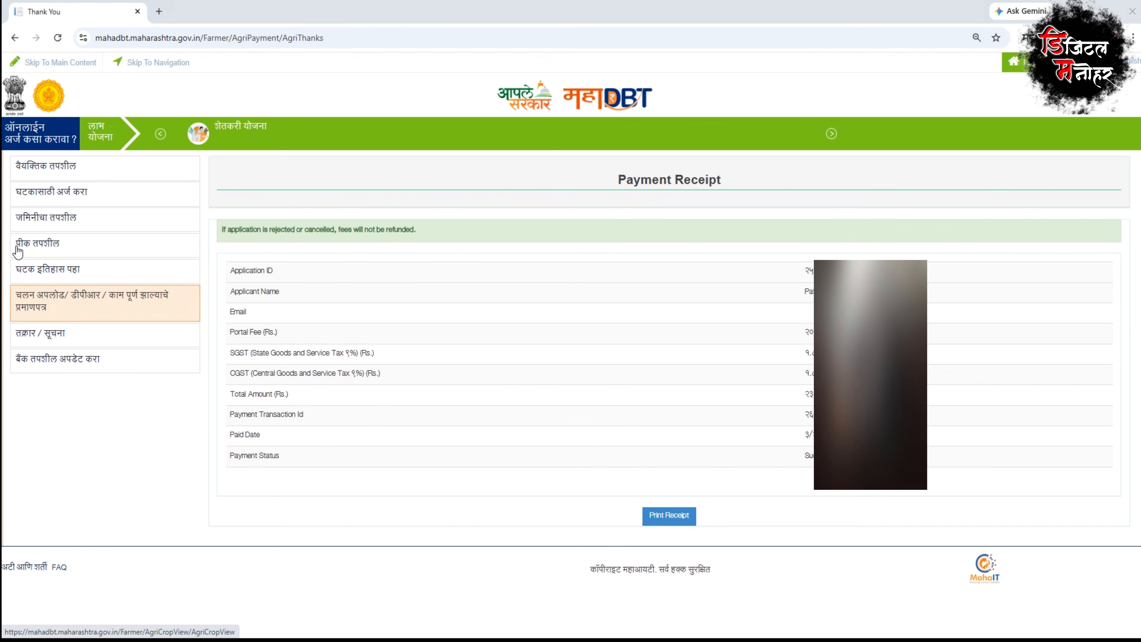
left_click(54, 270)
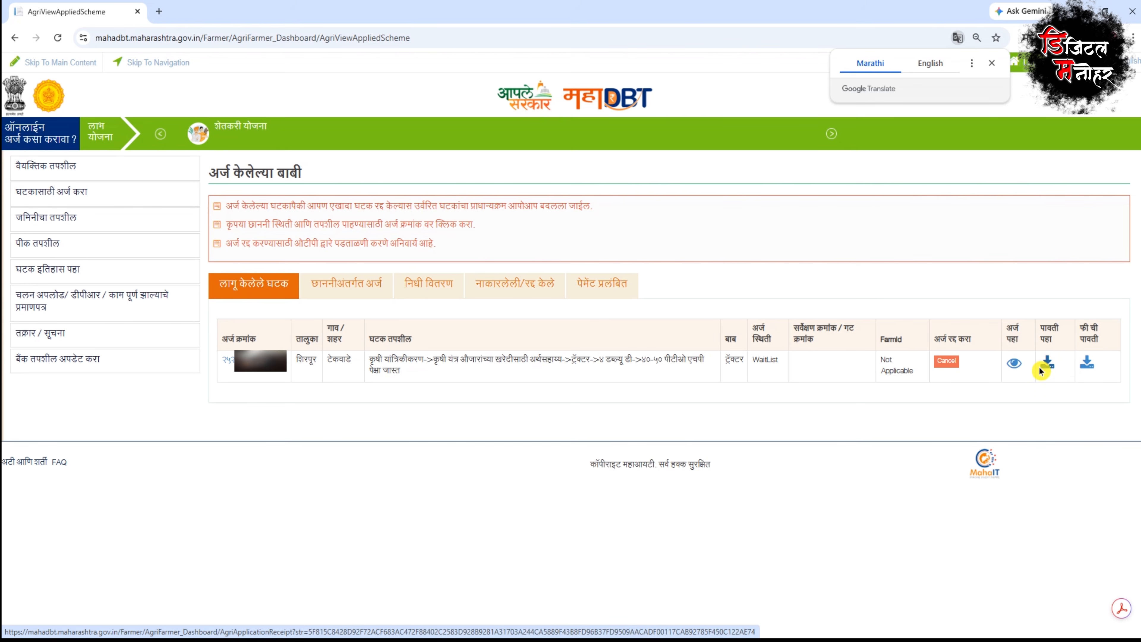
left_click(1047, 364)
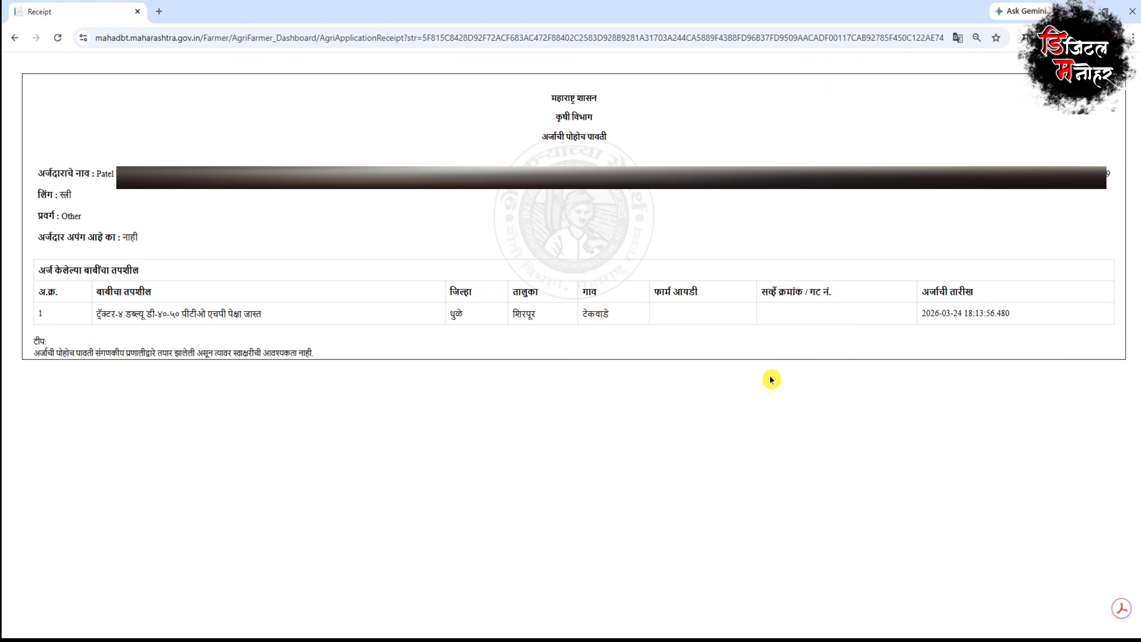
Step: Print the acknowledgement receipt in black and white
key("ctrl+p")
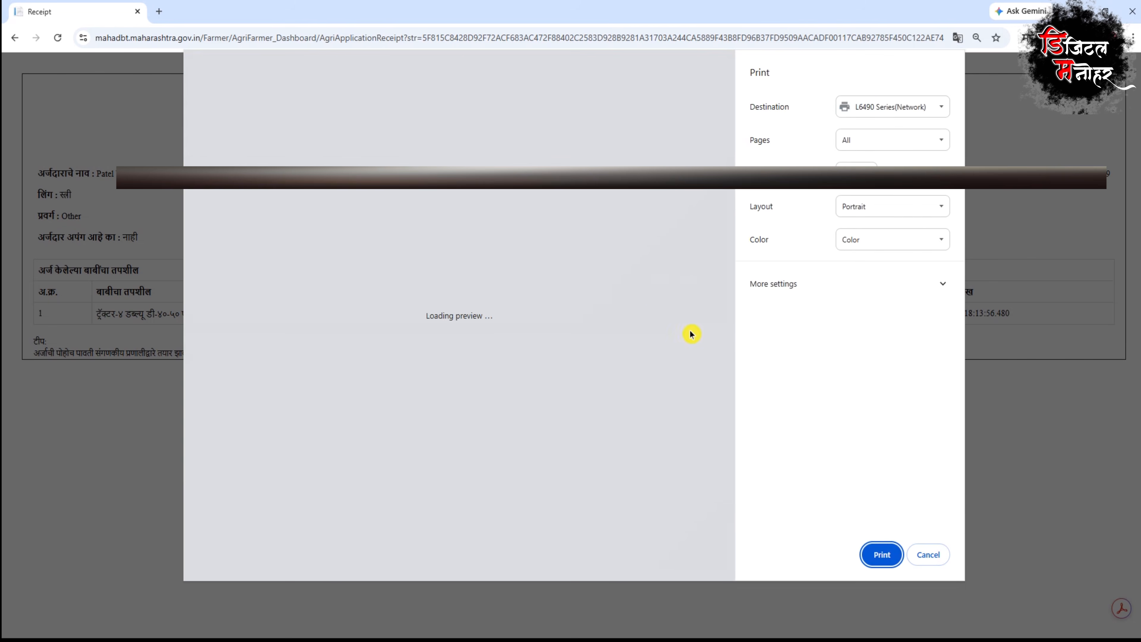
left_click(929, 554)
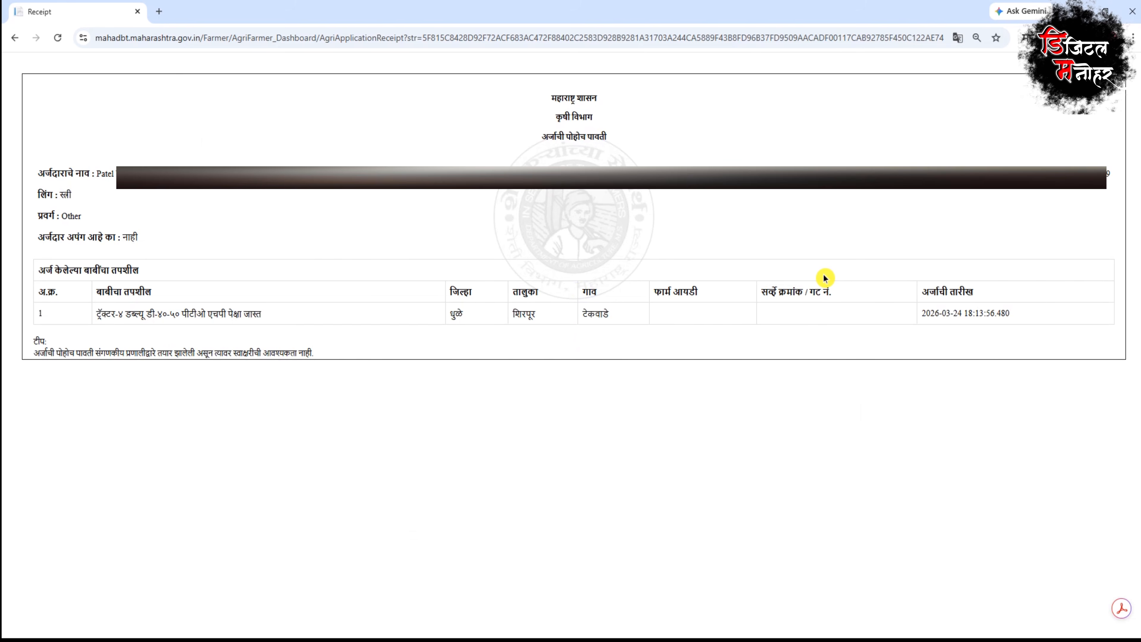
key("ctrl+p")
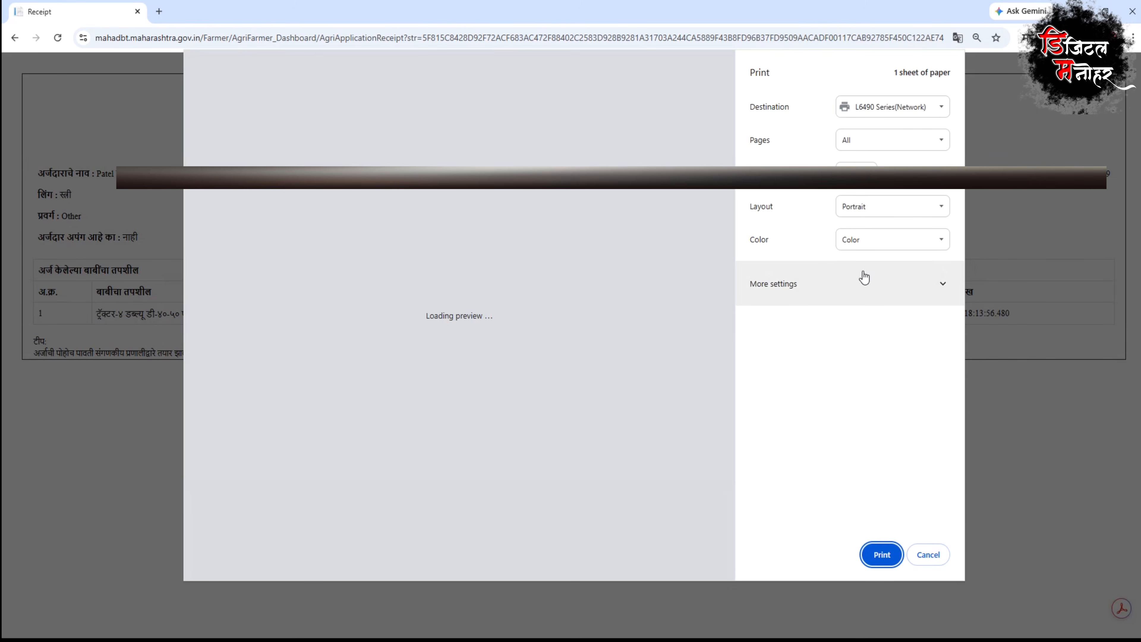
left_click(860, 255)
left_click(870, 259)
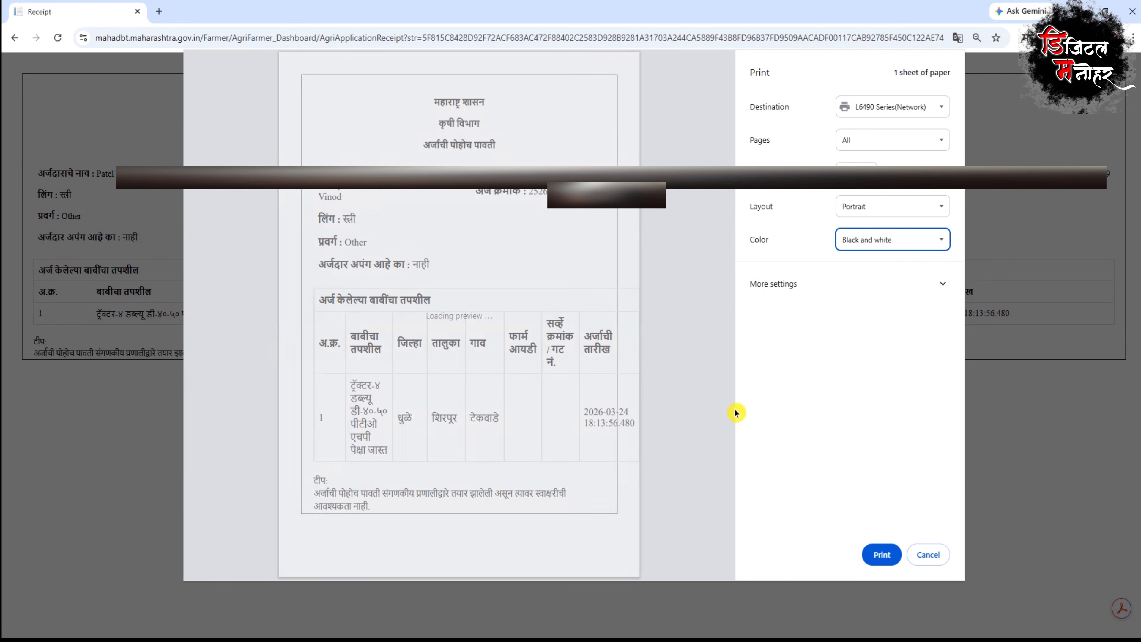
left_click(818, 299)
scroll(845, 405, "down", 1)
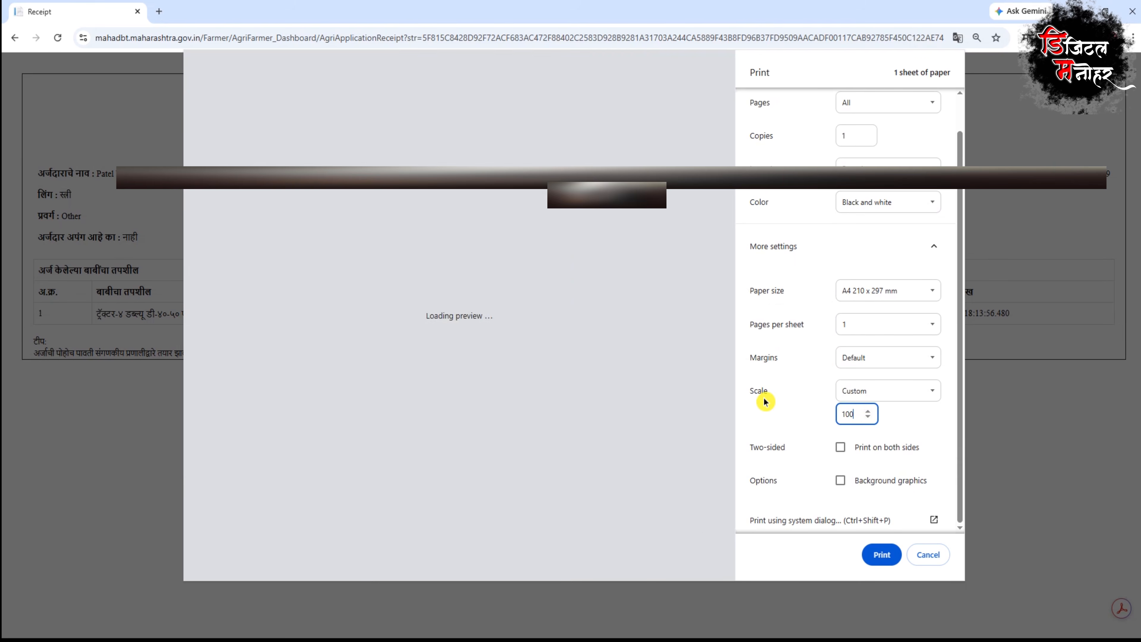
left_click(881, 552)
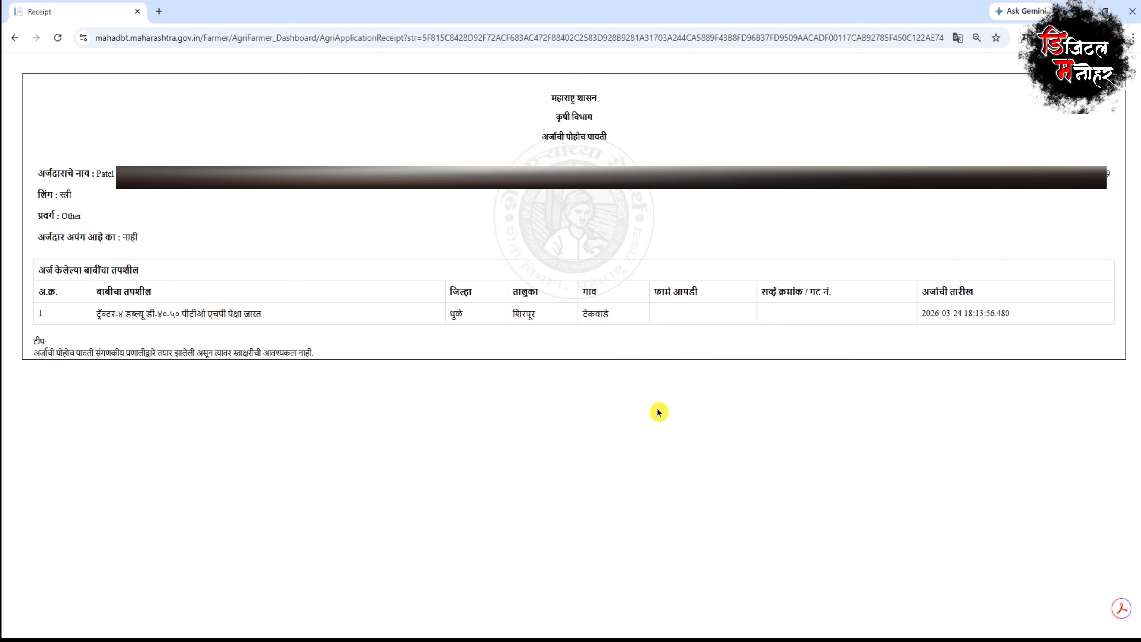